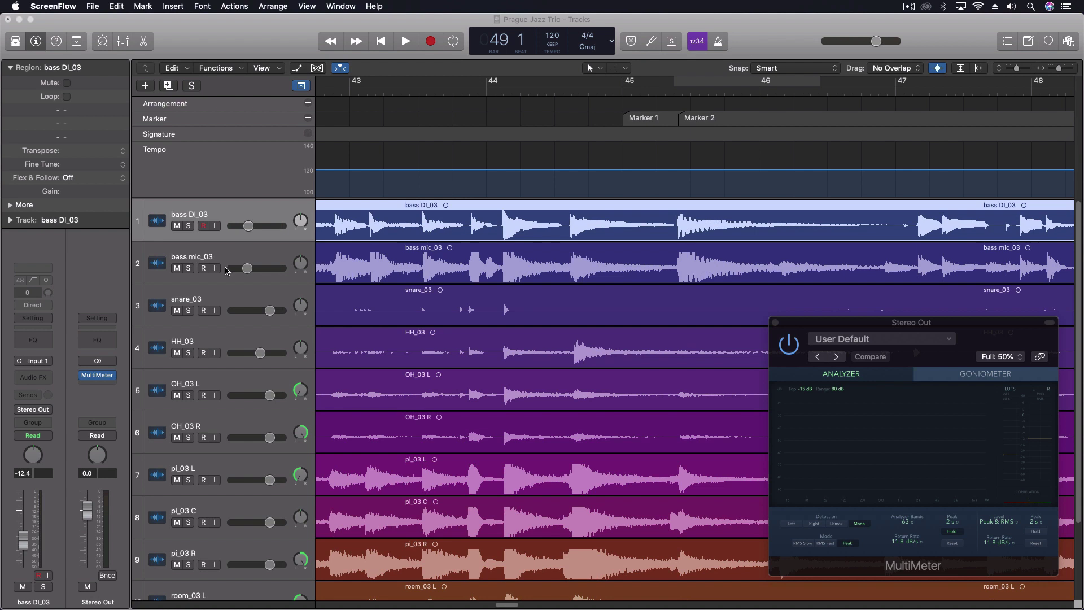
Step: Play the full mix from bar 43, then stop
left_click(189, 269)
left_click(189, 269)
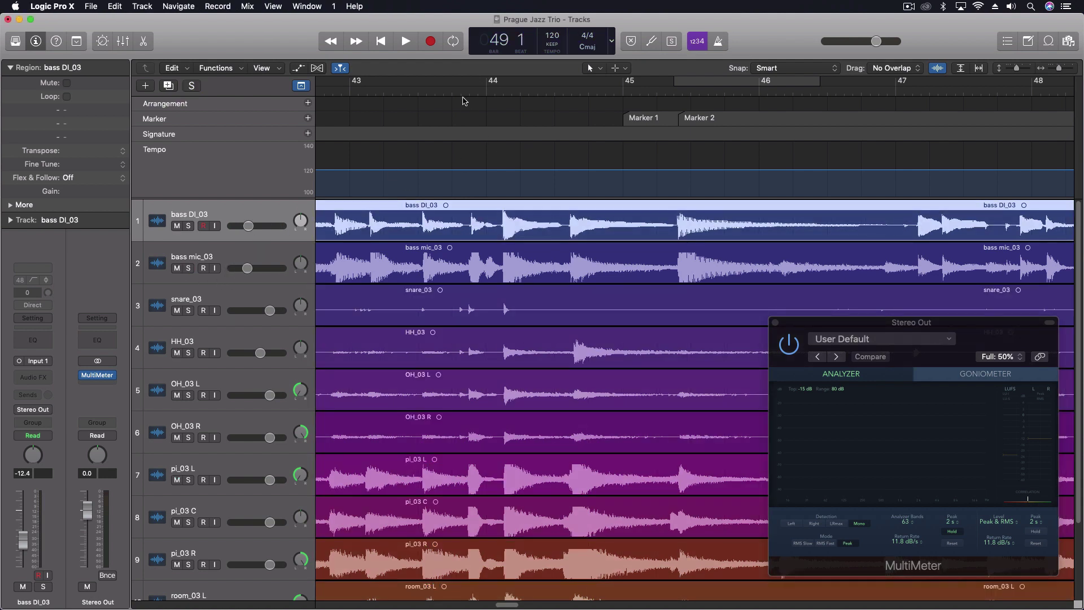
left_click(399, 90)
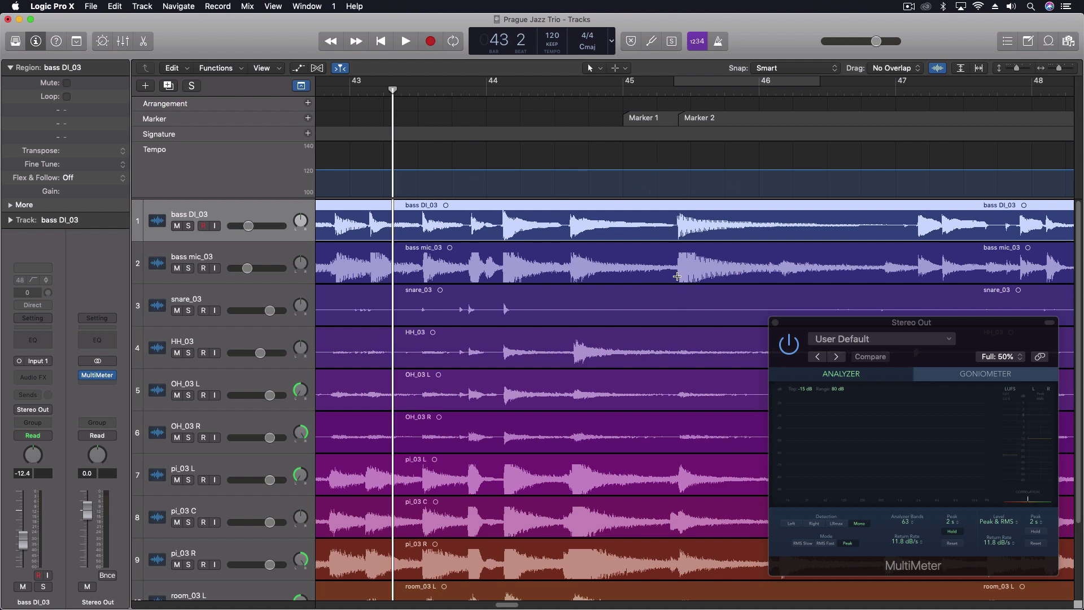
key("space")
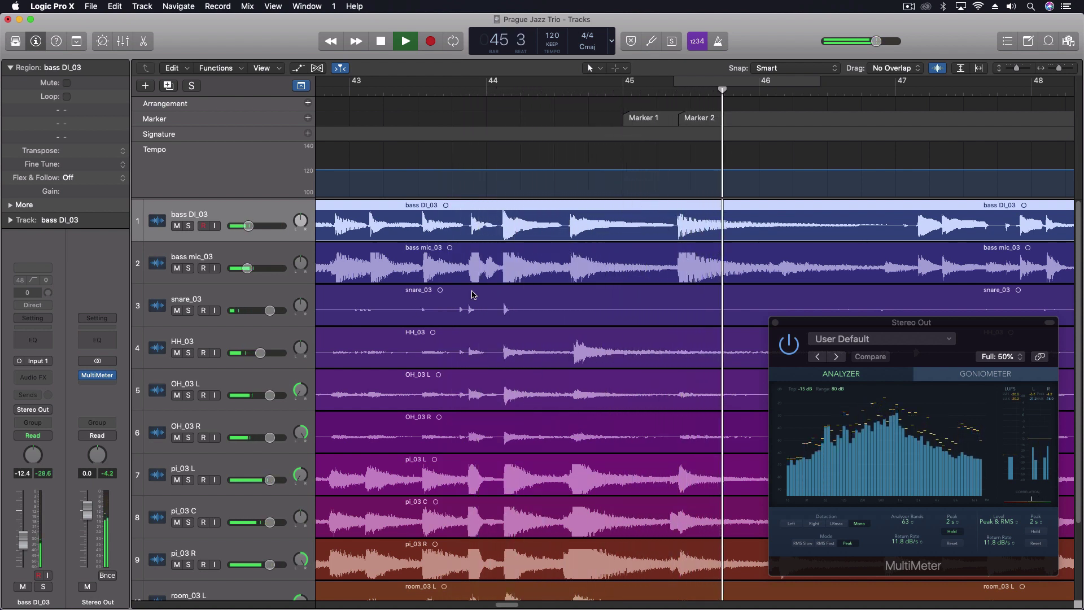
key("space")
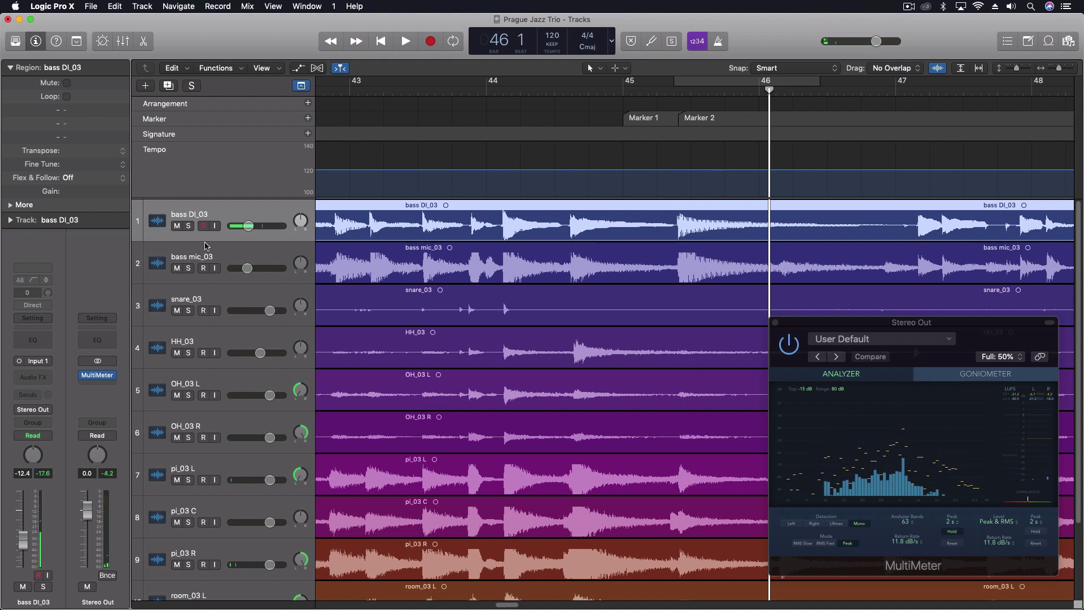
Step: Solo bass mic_03 and play it alone from bar 43
left_click(189, 269)
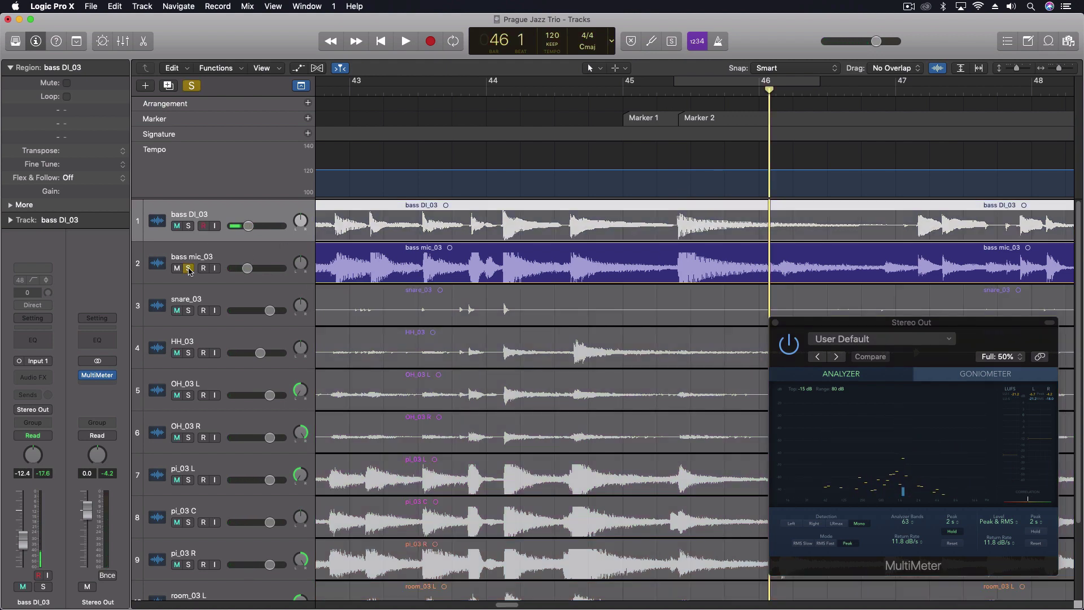
left_click(367, 92)
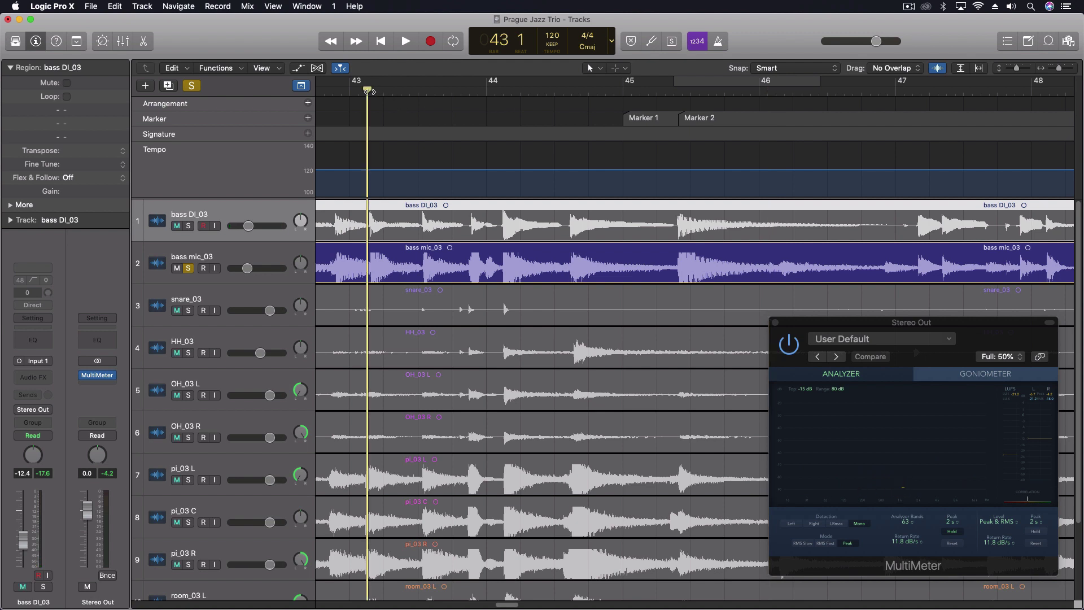
key("space")
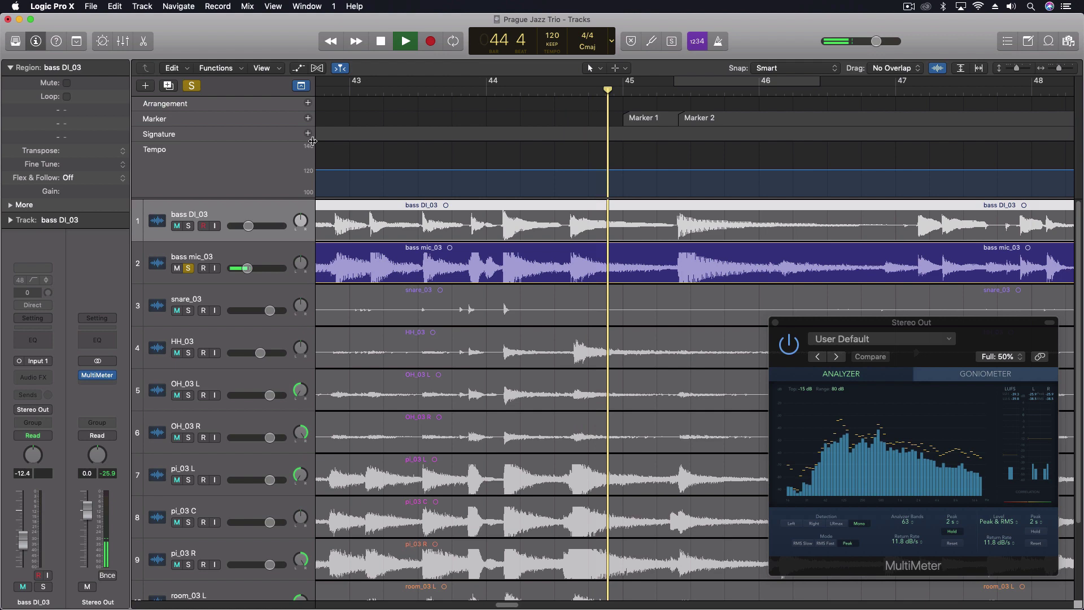
key("space")
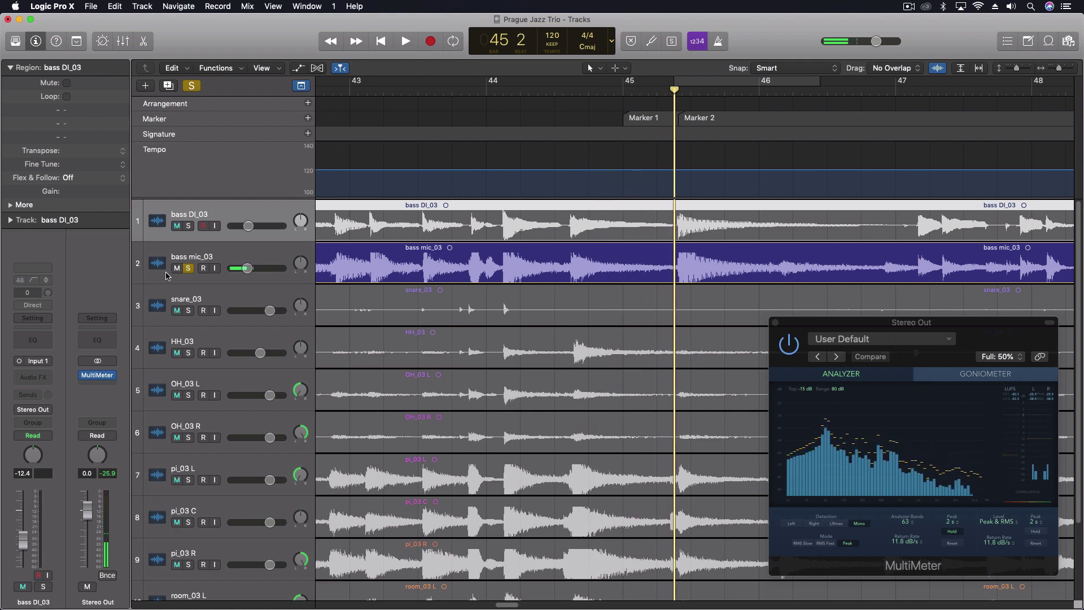
Step: Switch the solo from bass mic_03 to bass DI_03 and play from bar 43
left_click(189, 269)
left_click(188, 226)
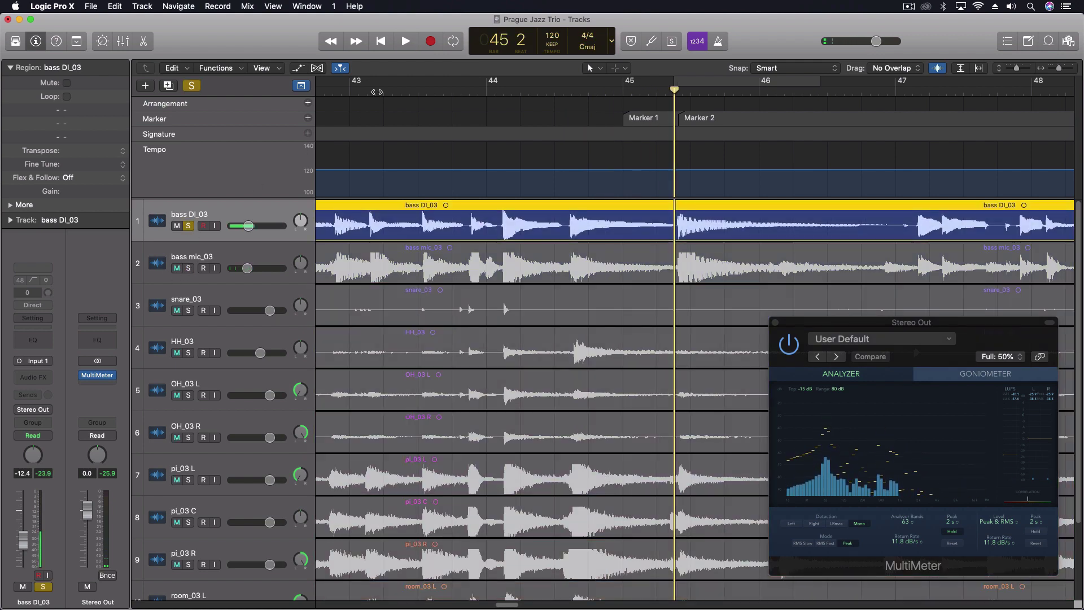
left_click(352, 91)
key("space")
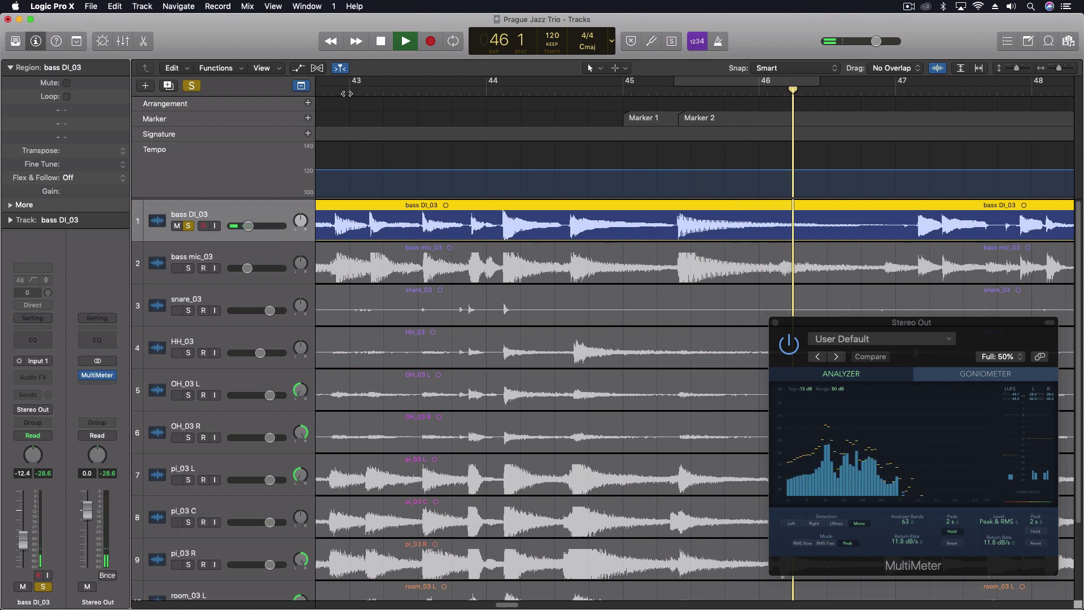
Step: Stop playback, park the playhead at 45 2 and zoom in horizontally with Cmd+Right Arrow
key("space")
left_click(673, 96)
key("super+Right")
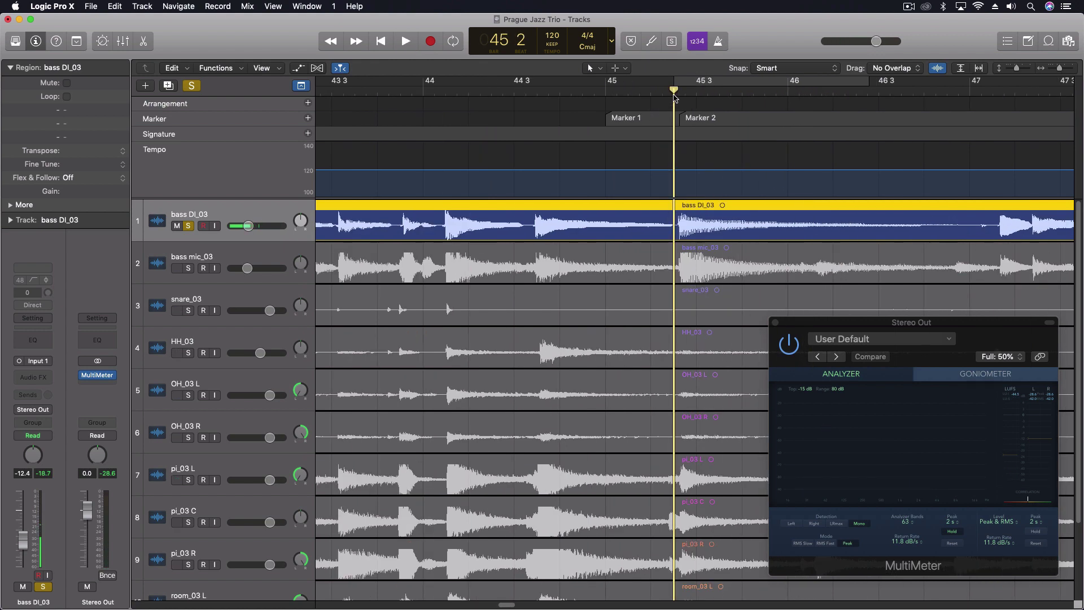
key("super+Right")
key("super+Right")
key("super+Right")
key("super+Right")
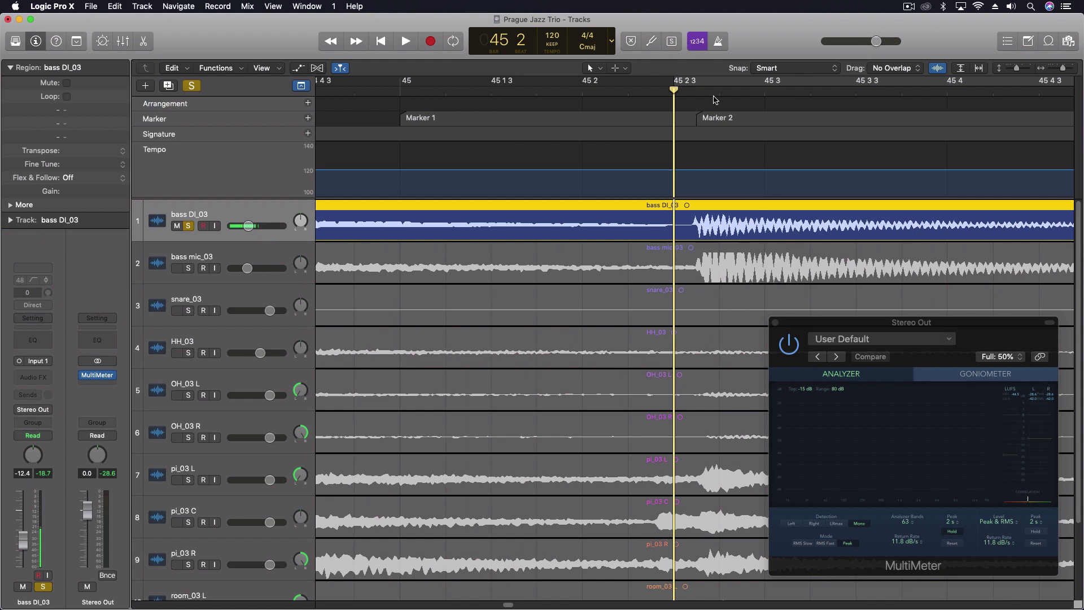
Step: Zoom far in at the bass note onset and drag the bass DI_03 region later to match the mic waveform
left_click(707, 93)
key("super+Right")
key("super+Right")
key("super+Right")
key("super+Right")
key("super+Right")
key("super+Right")
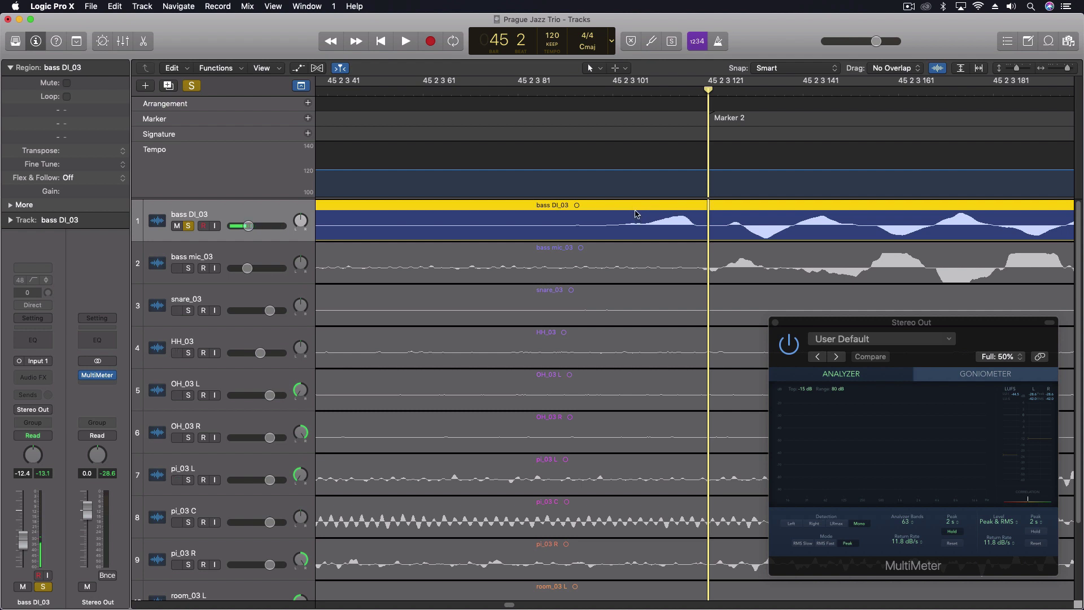
left_click_drag(636, 213, 704, 219)
left_click_drag(781, 90, 695, 117)
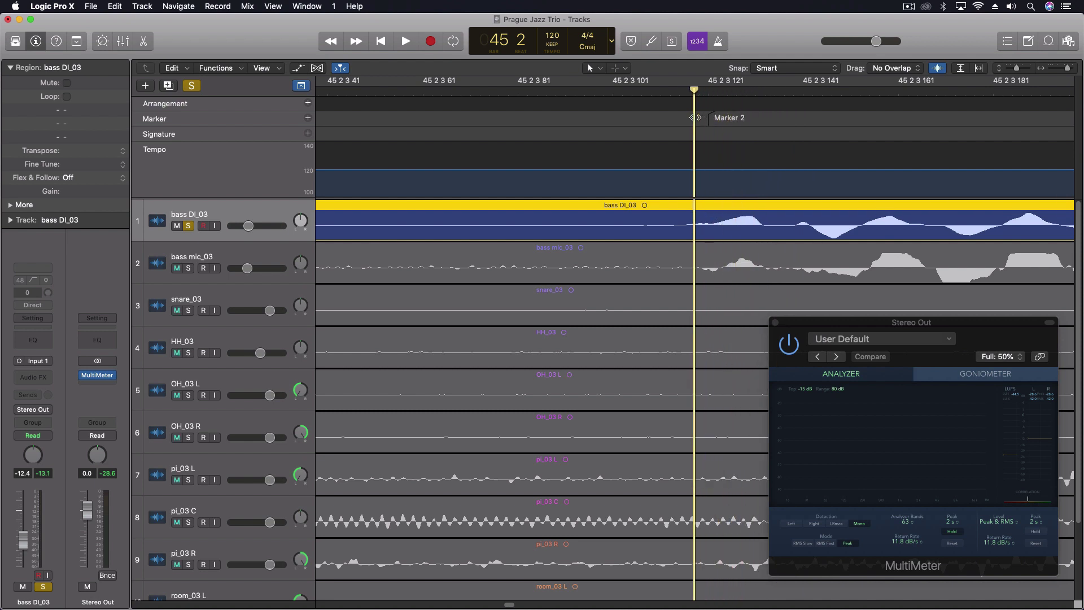
Step: Solo bass mic_03 alongside bass DI_03 and loop a cycle from 45 2 3 while watching the MultiMeter
left_click(188, 269)
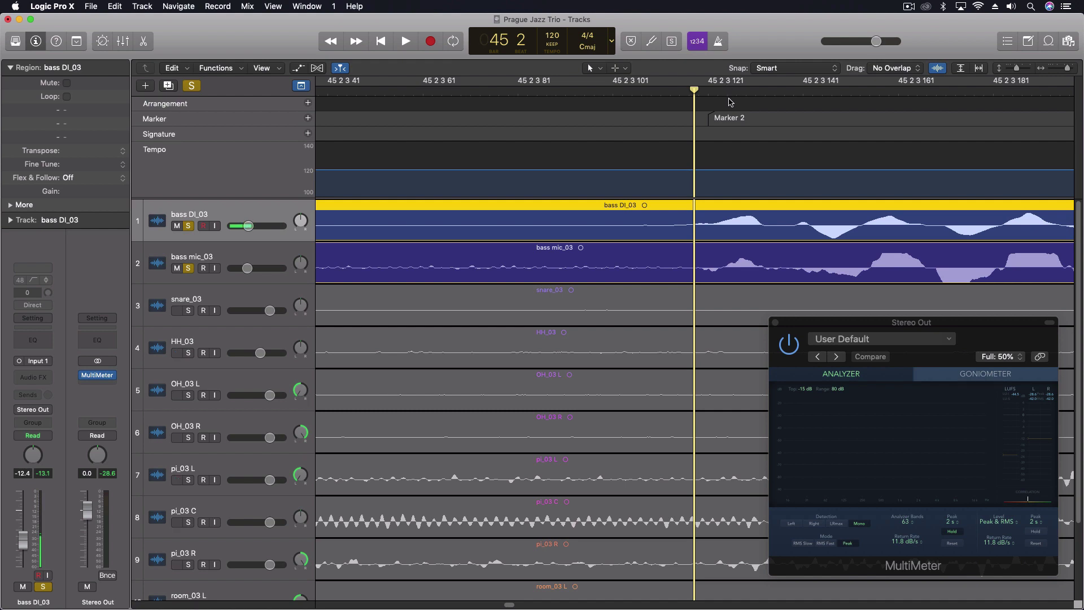
key("super+Left")
key("super+Left")
key("super+Left")
key("super+Left")
left_click(747, 84)
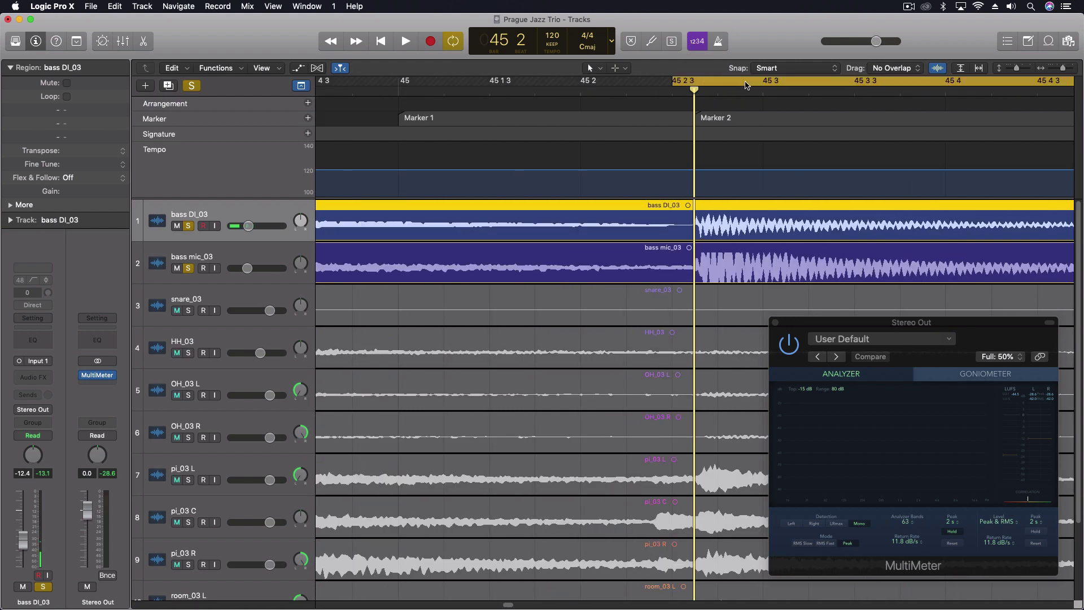
key("space")
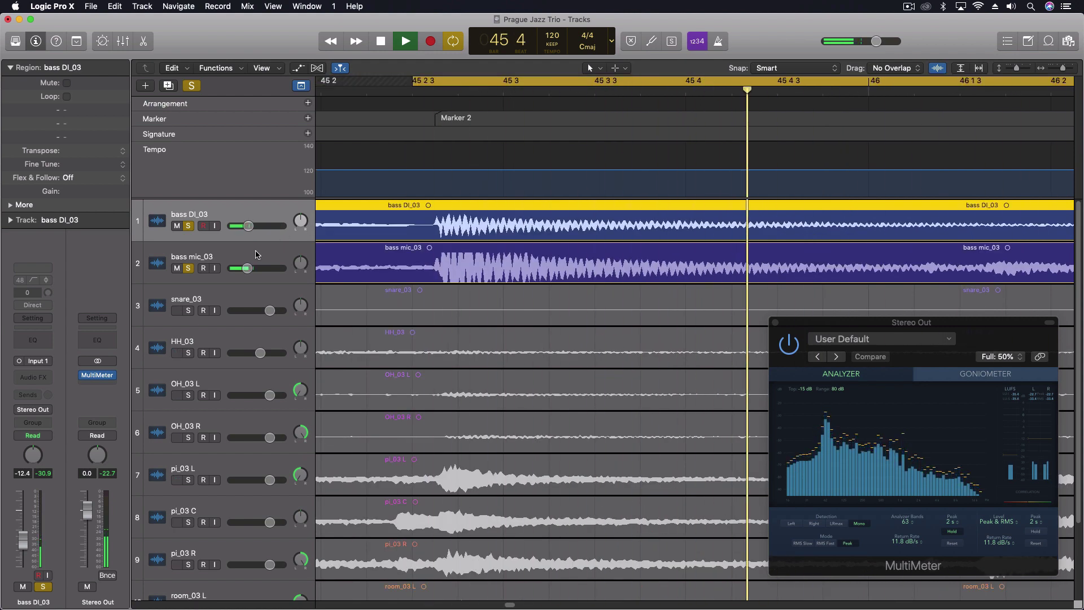
left_click(769, 322)
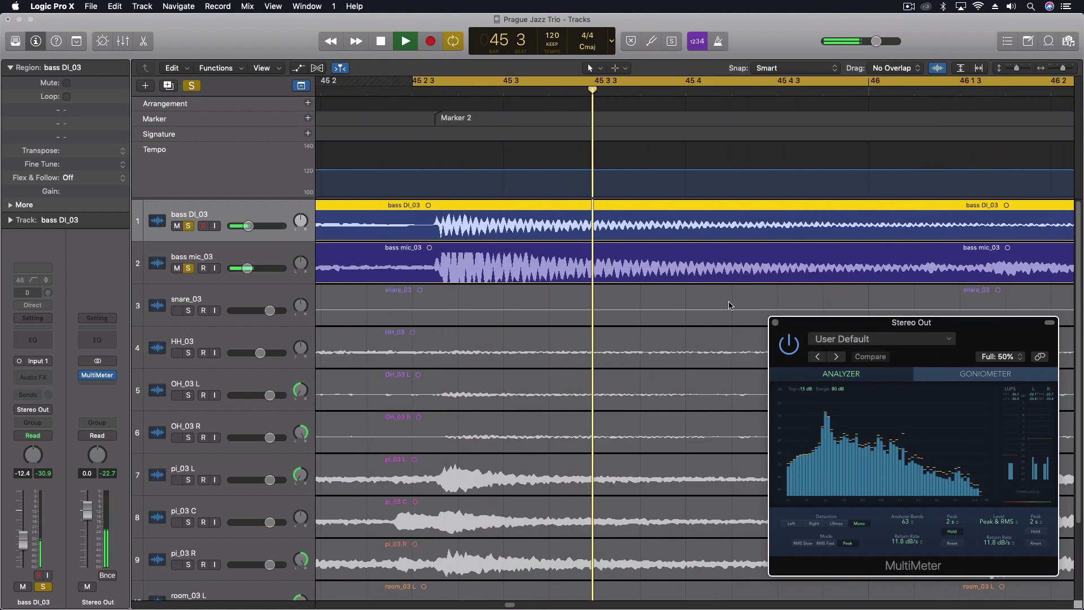
key("space")
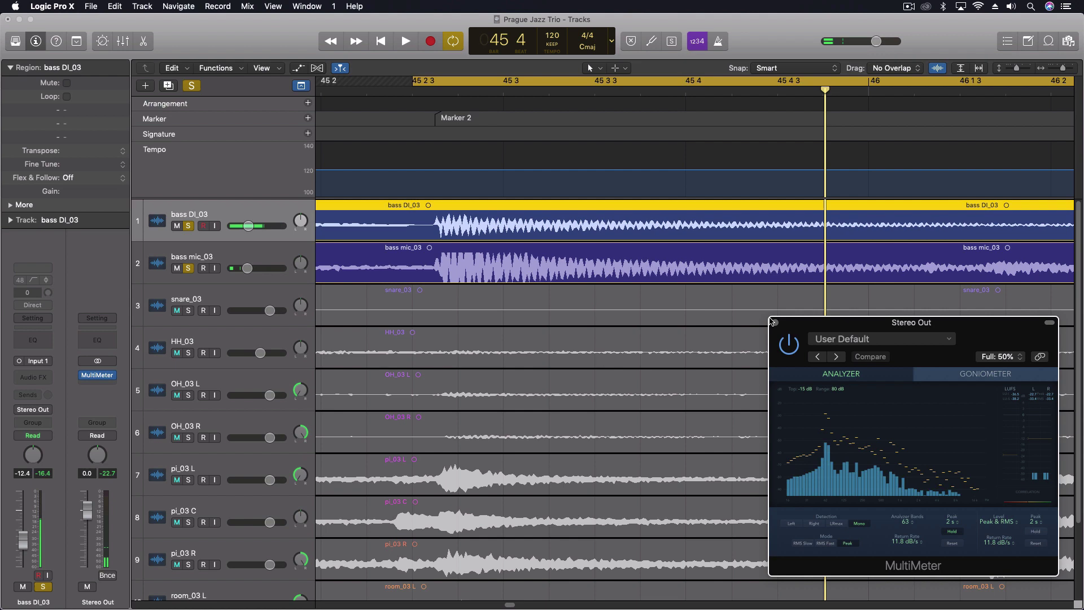
Step: Move the MultiMeter window over the tracks, enlarge it to 92%, and play the cycle
left_click_drag(793, 328, 517, 195)
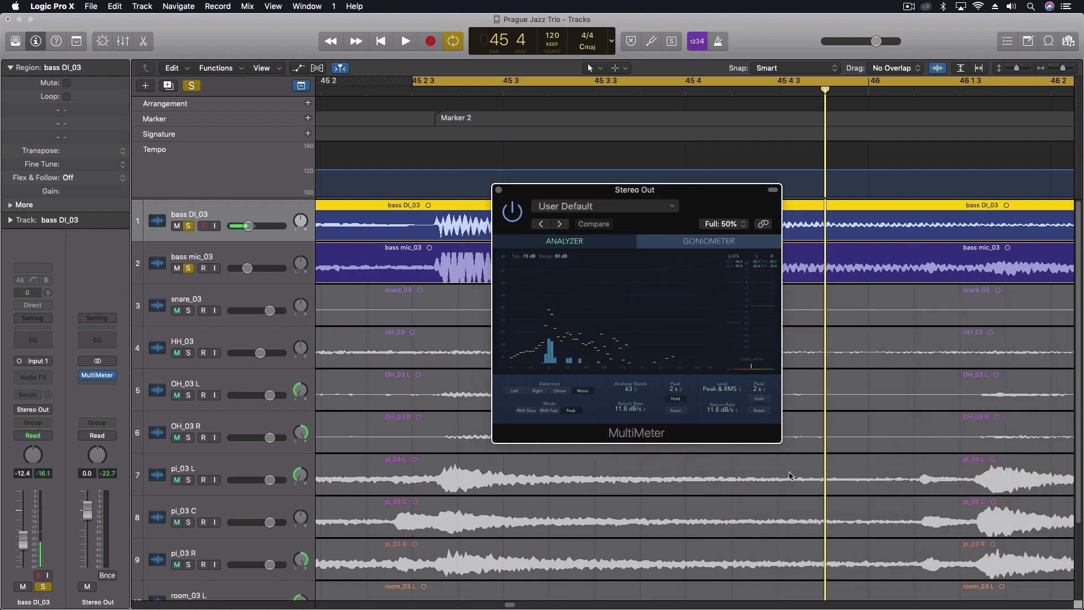
left_click_drag(786, 444, 1027, 601)
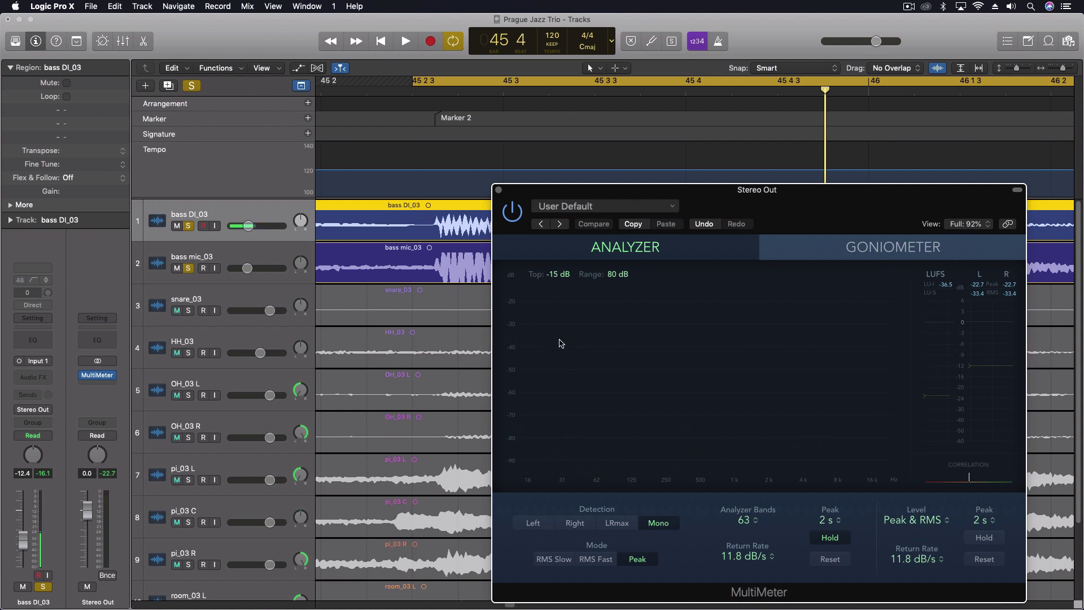
key("space")
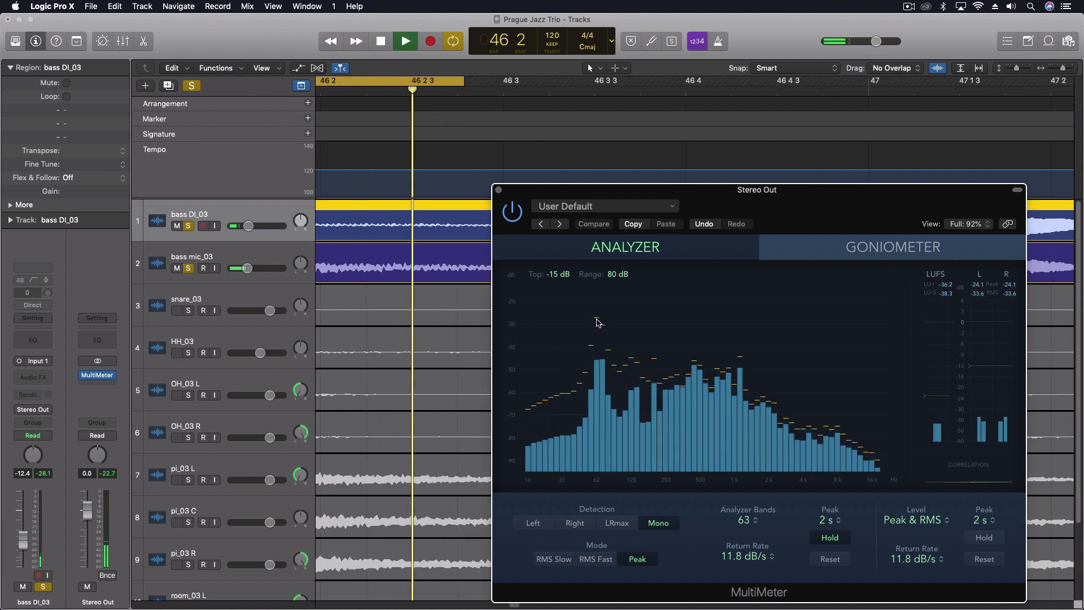
key("space")
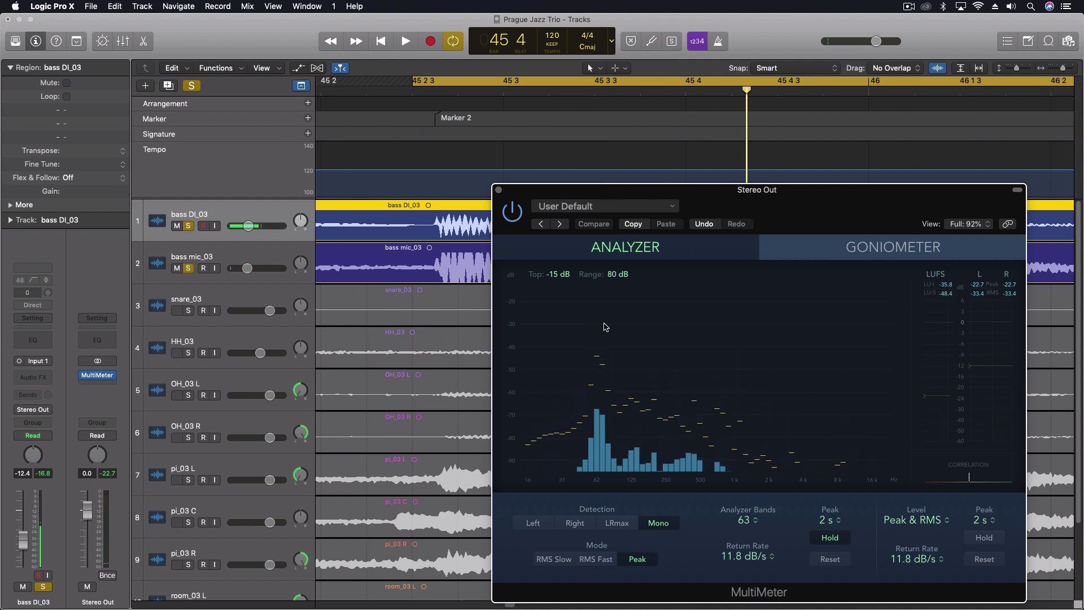
Step: Undo the bass DI_03 region move and replay the cycle to compare the spectrum
left_click(114, 5)
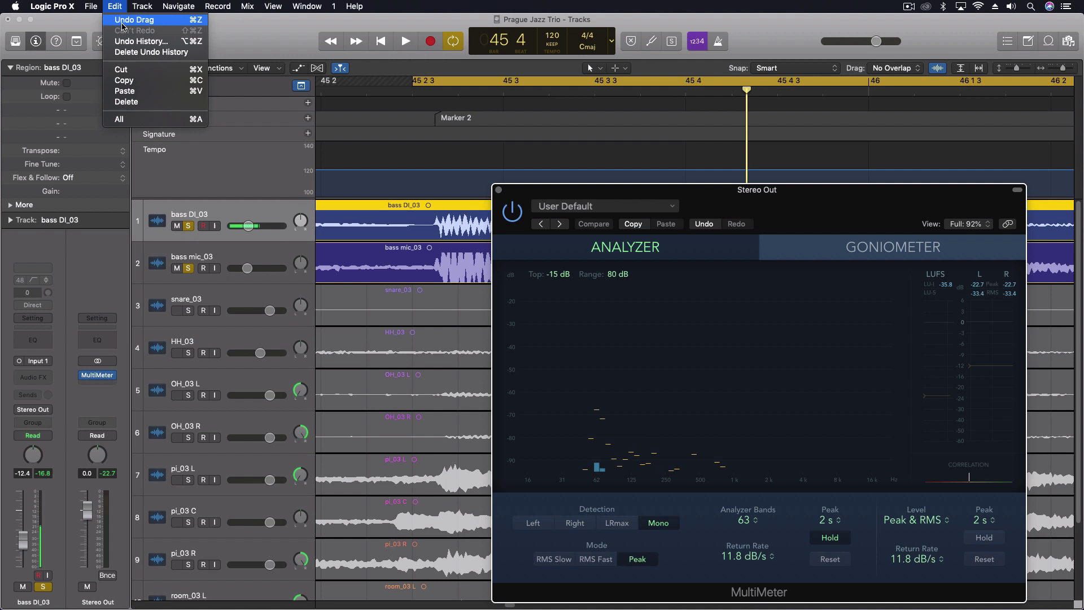
left_click(133, 16)
key("space")
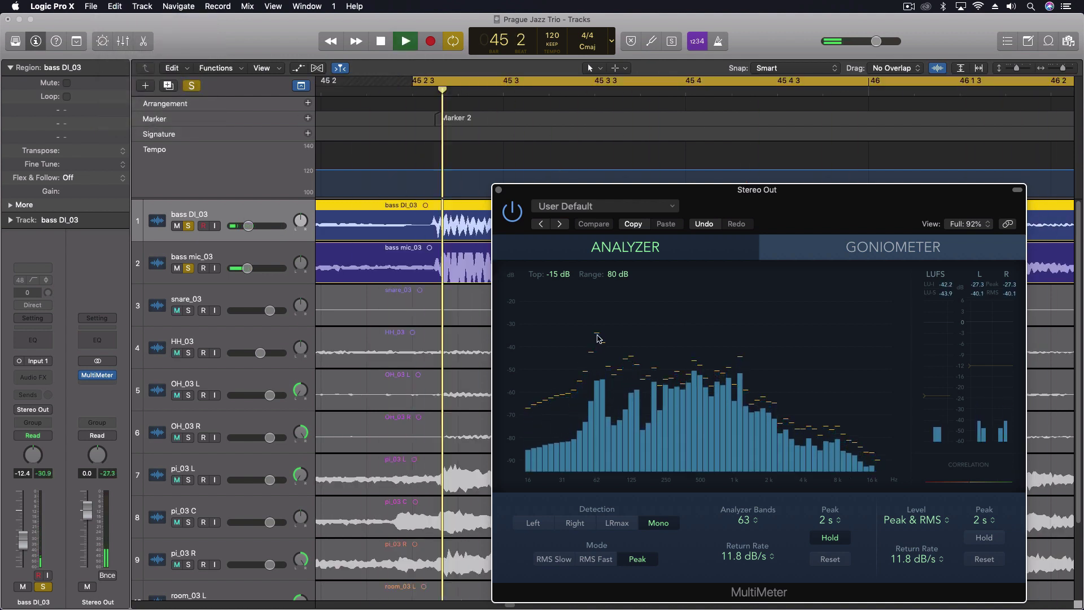
key("space")
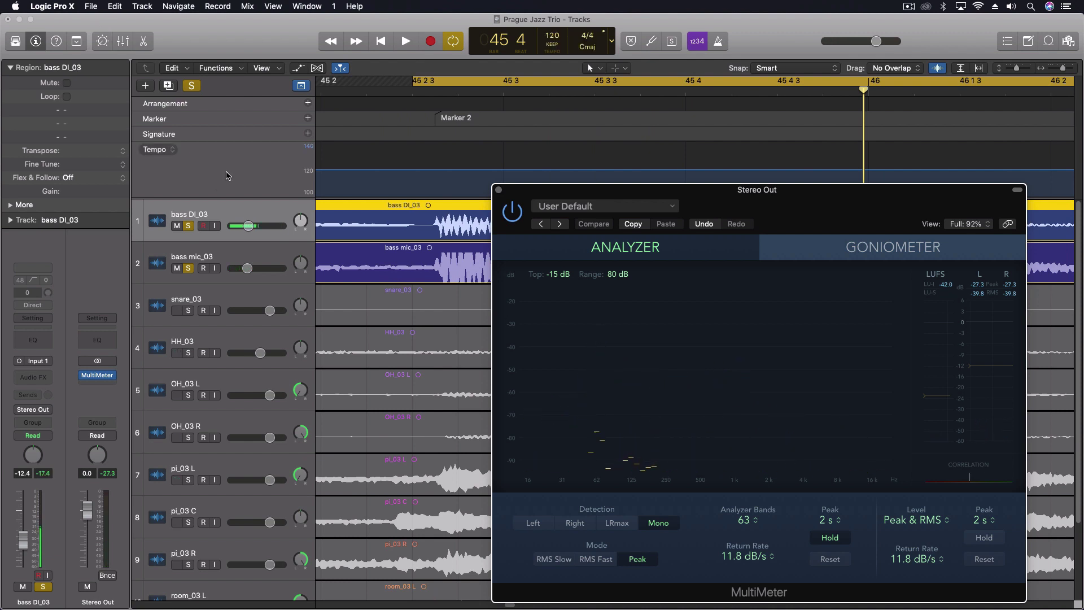
key("space")
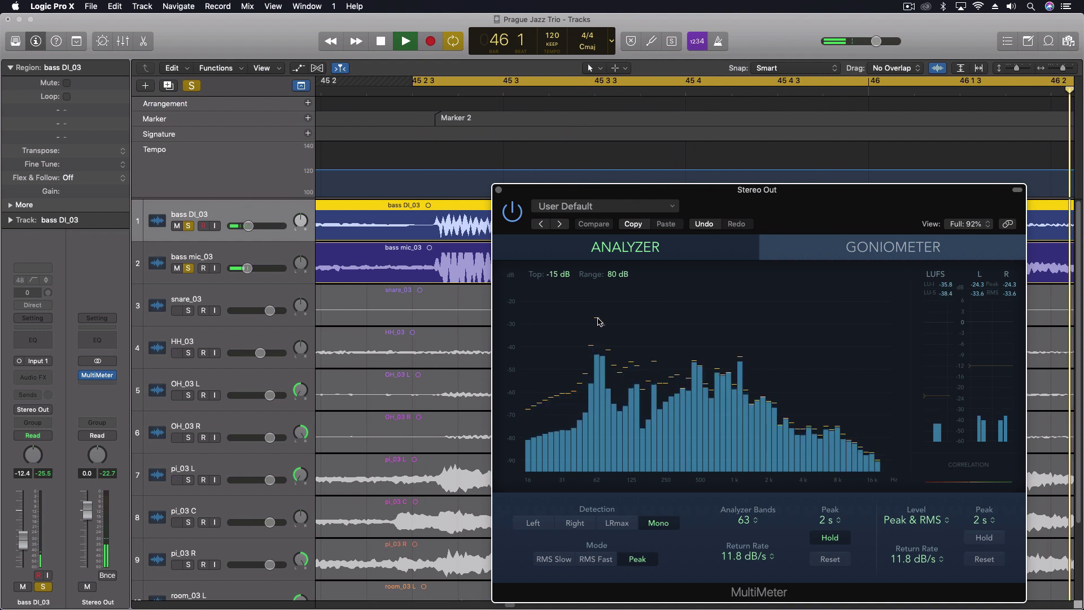
key("space")
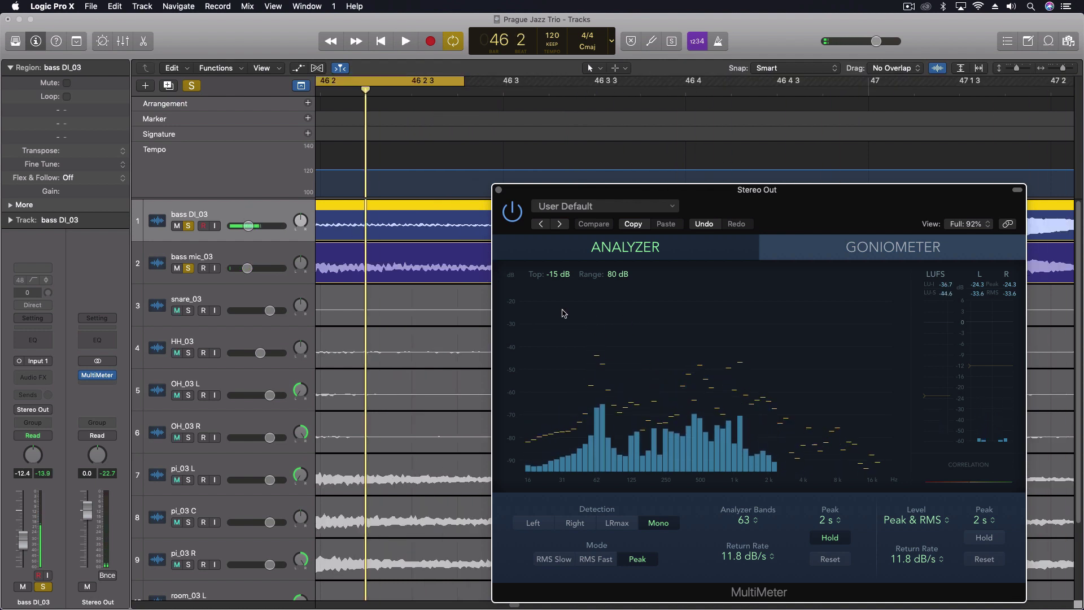
Step: Play bass mic_03 soloed alone, then bass DI_03 soloed alone
left_click(188, 268, "alt")
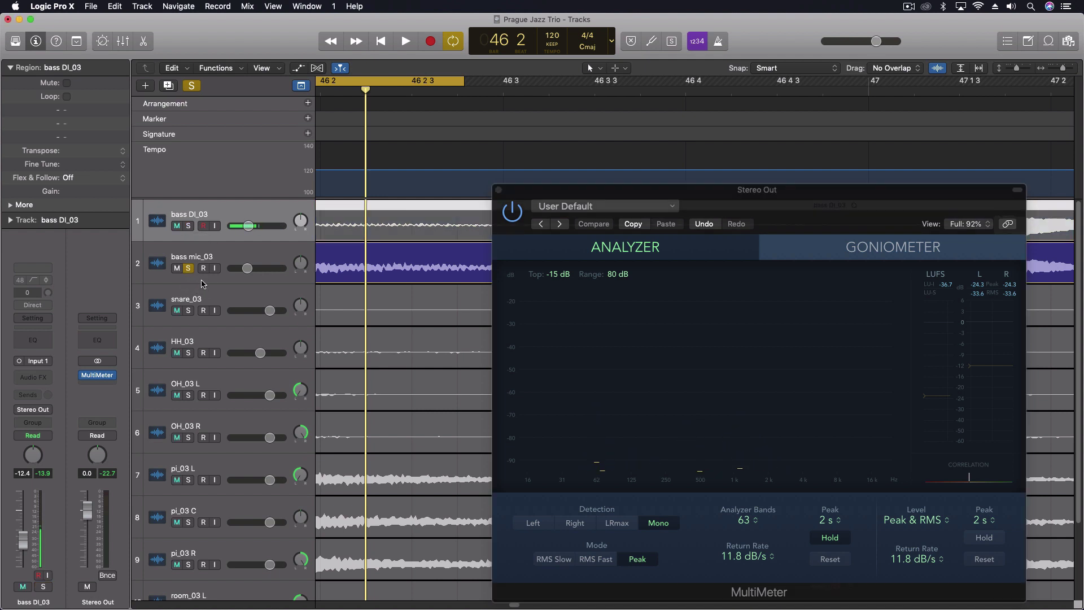
key("space")
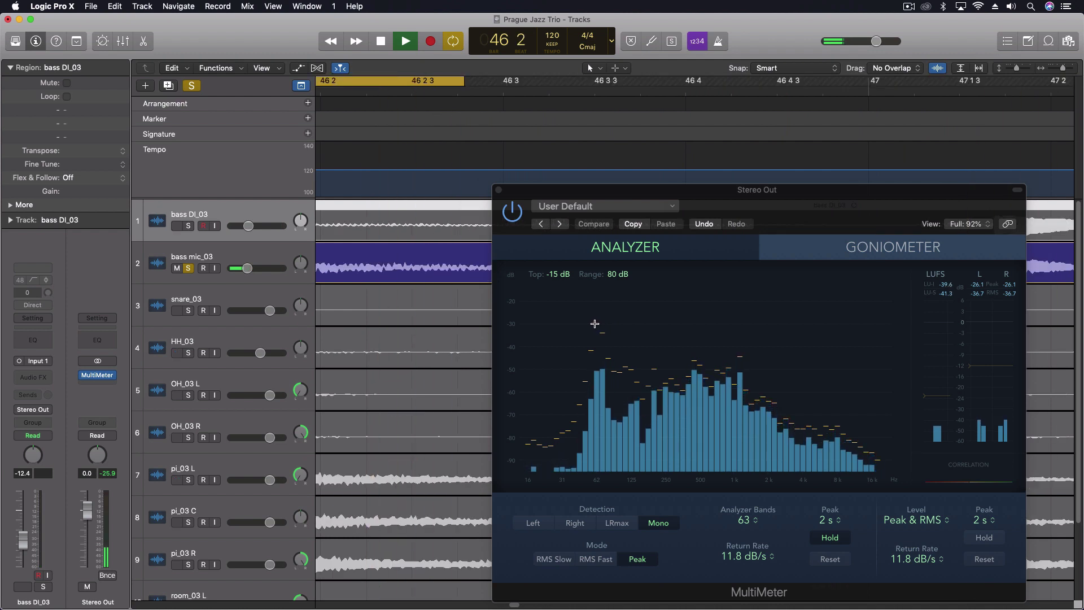
key("space")
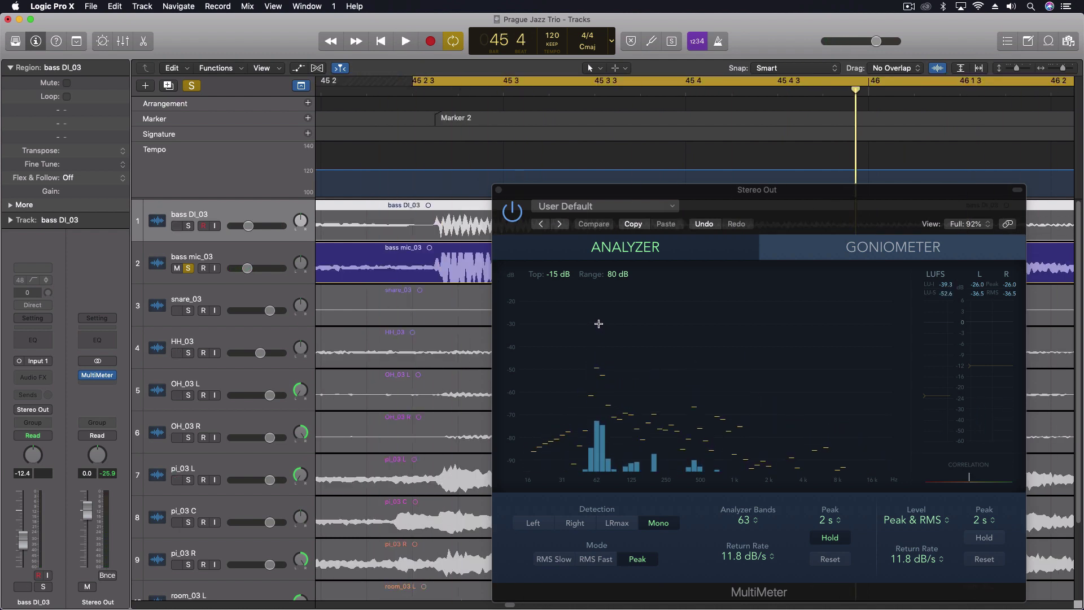
left_click(189, 268)
key("s")
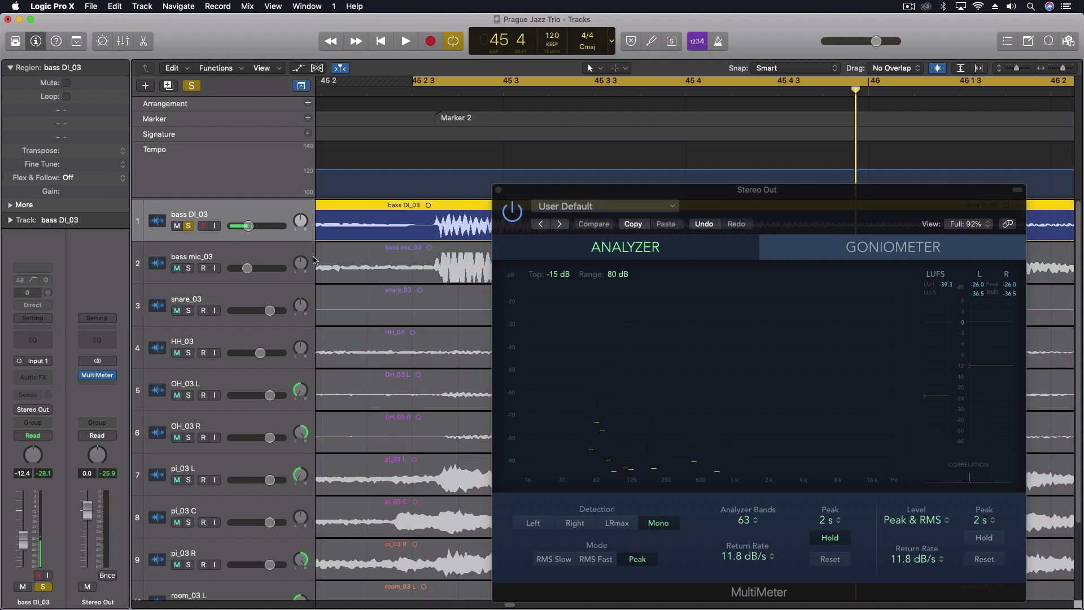
key("space")
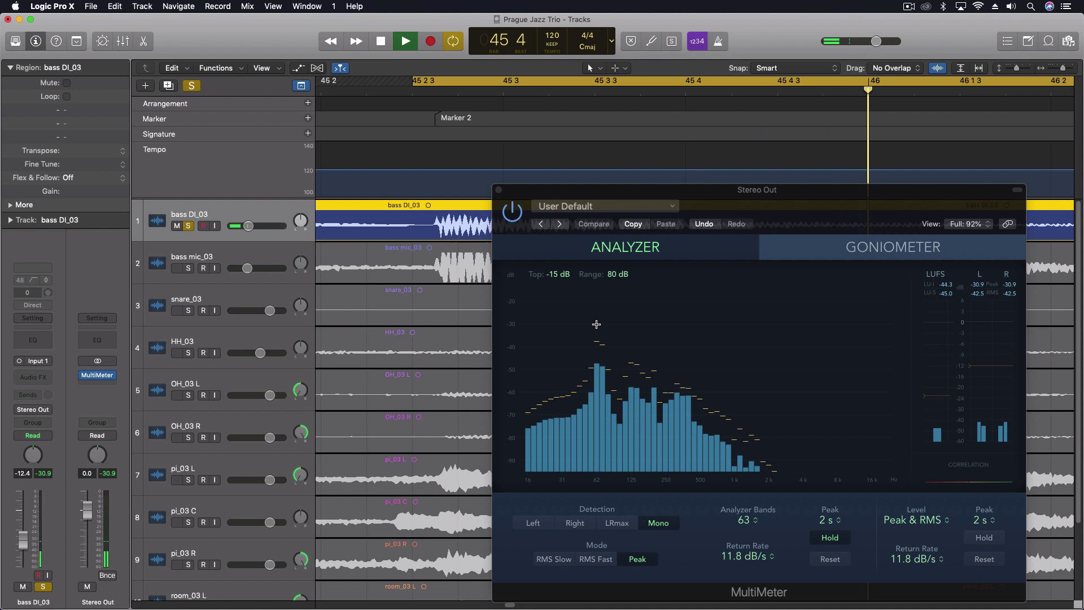
key("space")
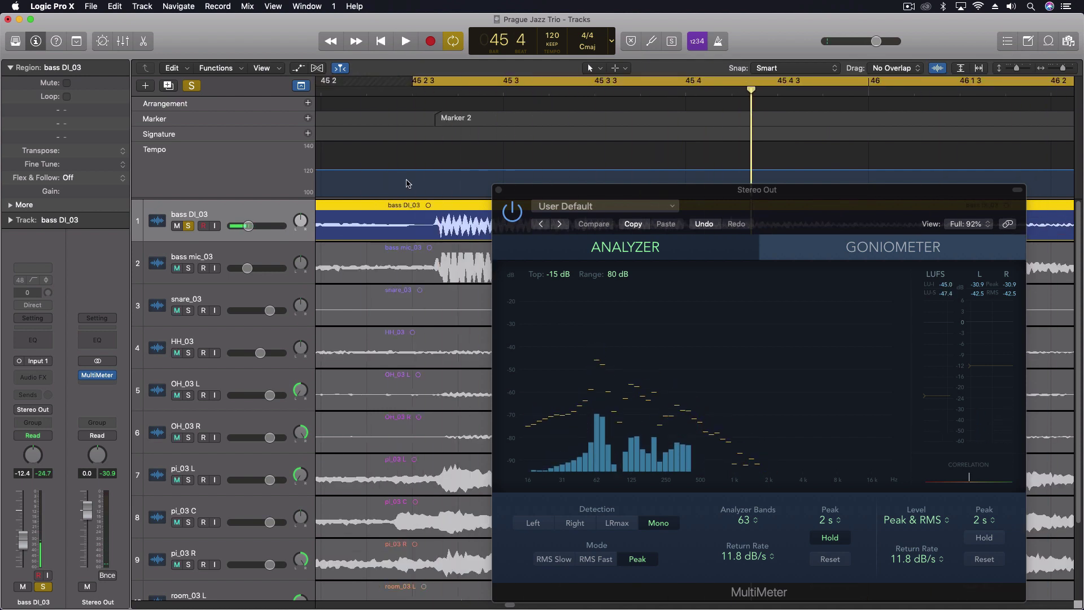
Step: Solo bass mic_03 alongside bass DI_03 and choose Edit > Undo Drag
left_click(189, 269)
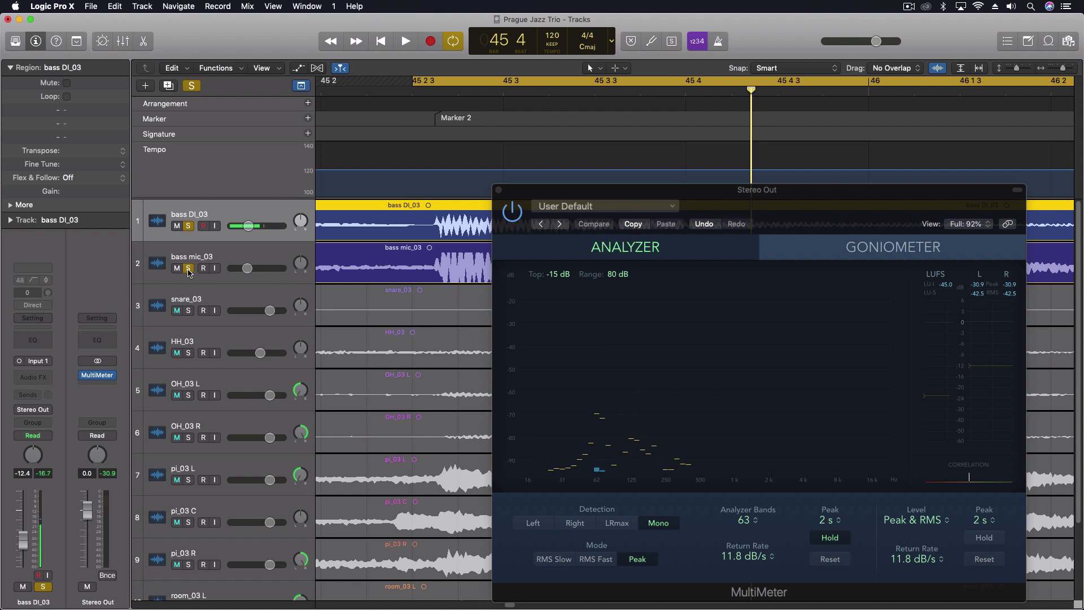
left_click(119, 6)
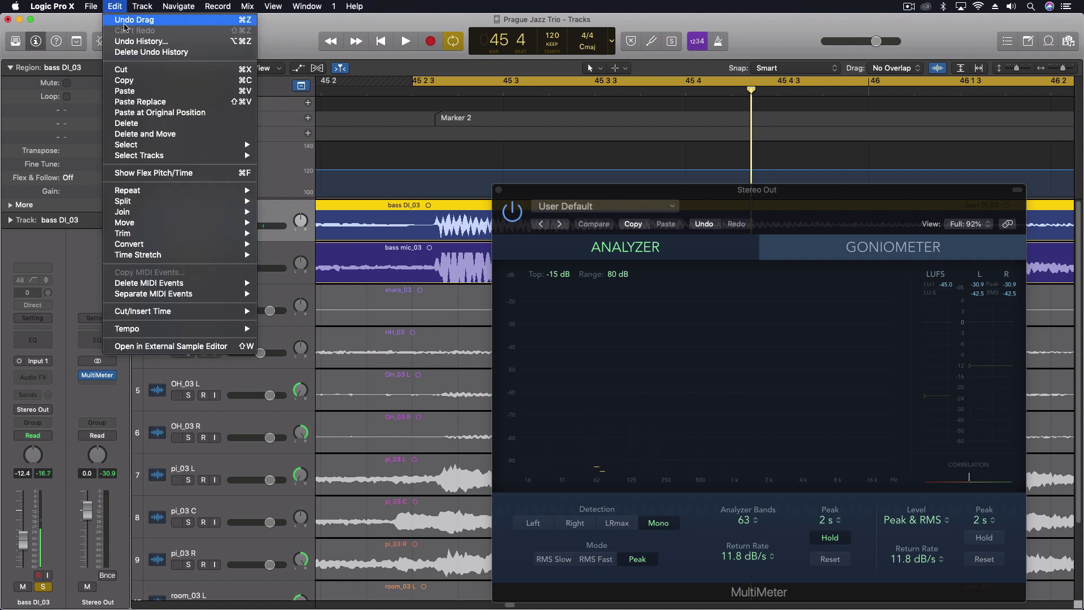
left_click(125, 22)
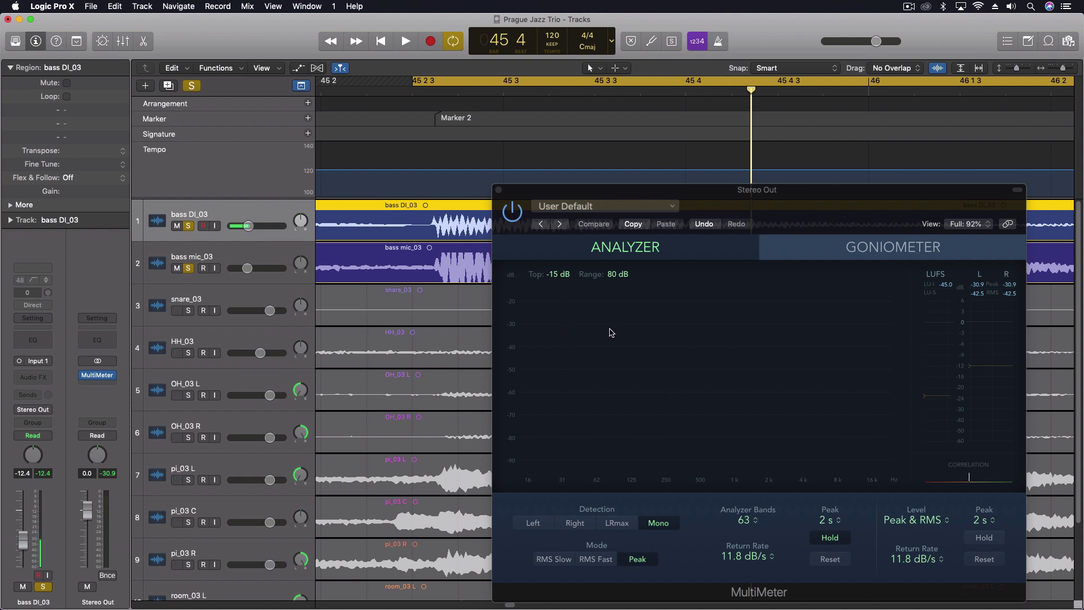
key("space")
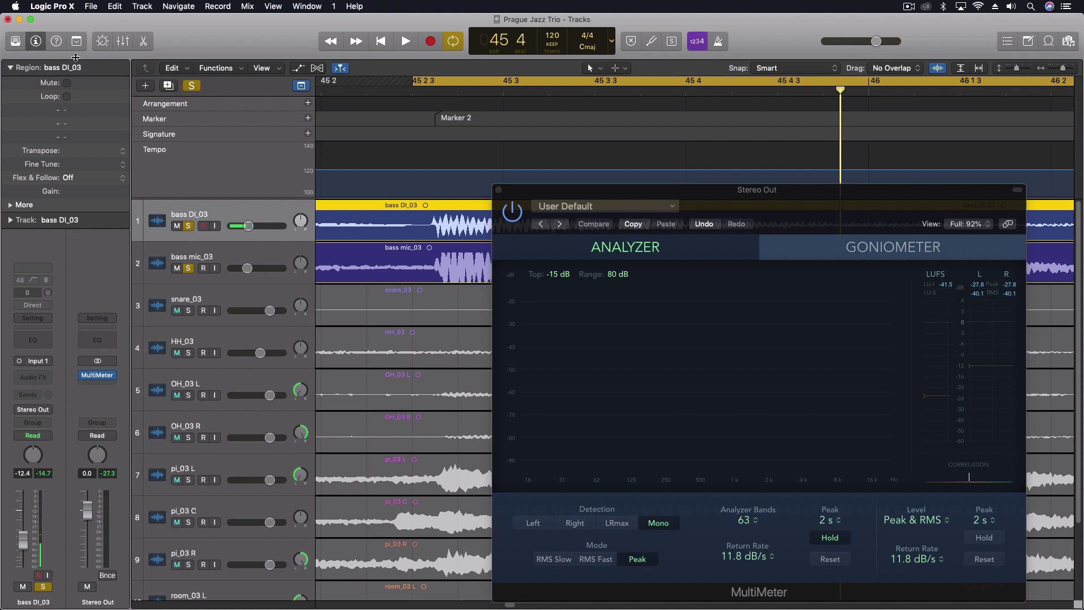
Step: Dismiss the Edit menu, play and stop, return the playhead to 45 2, and turn Cycle off
left_click(113, 6)
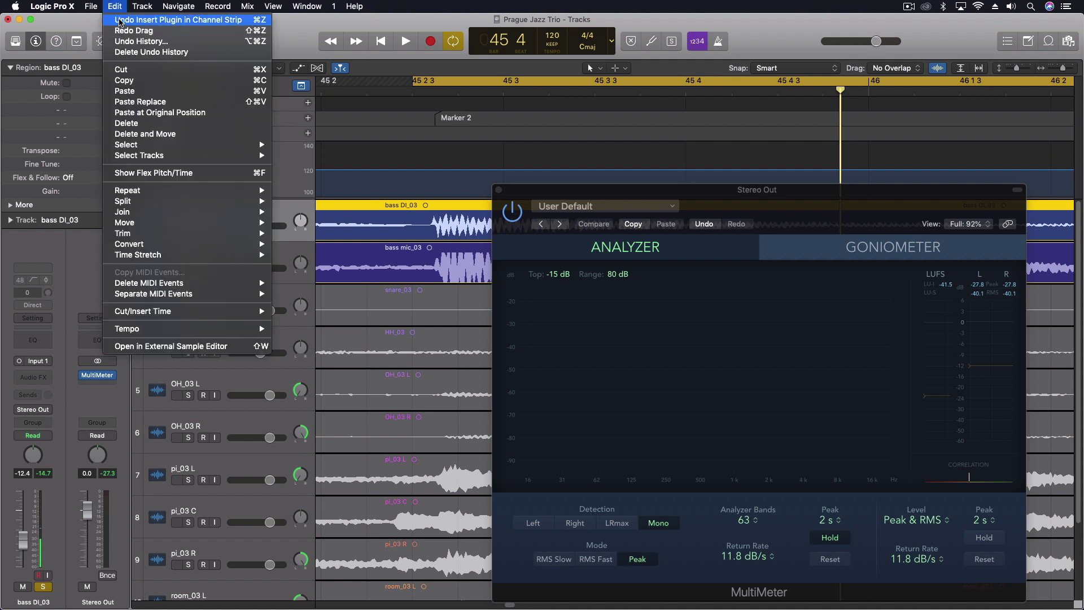
left_click(114, 6)
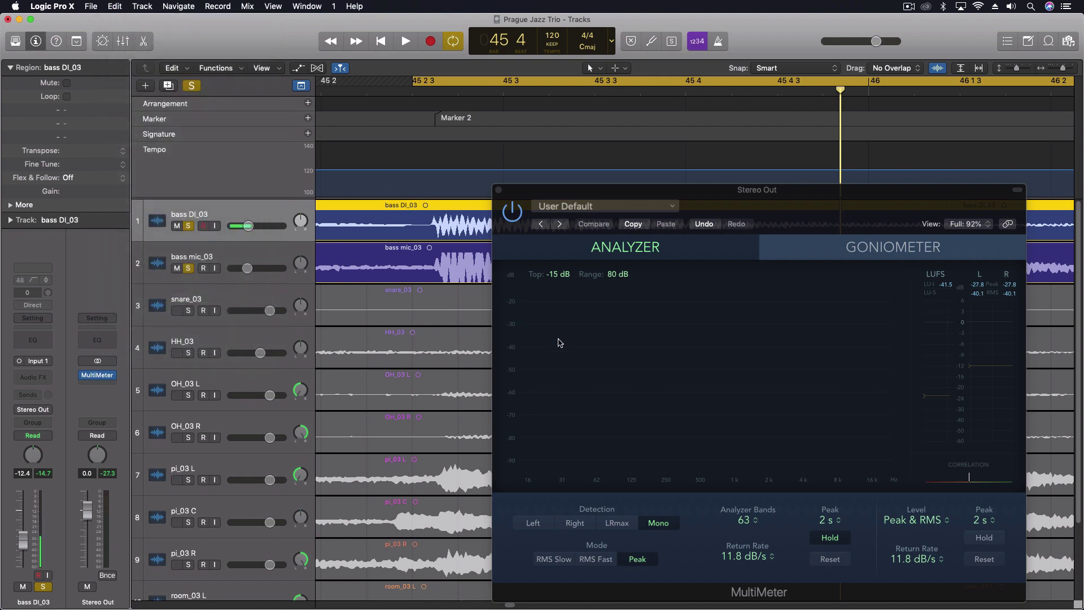
key("space")
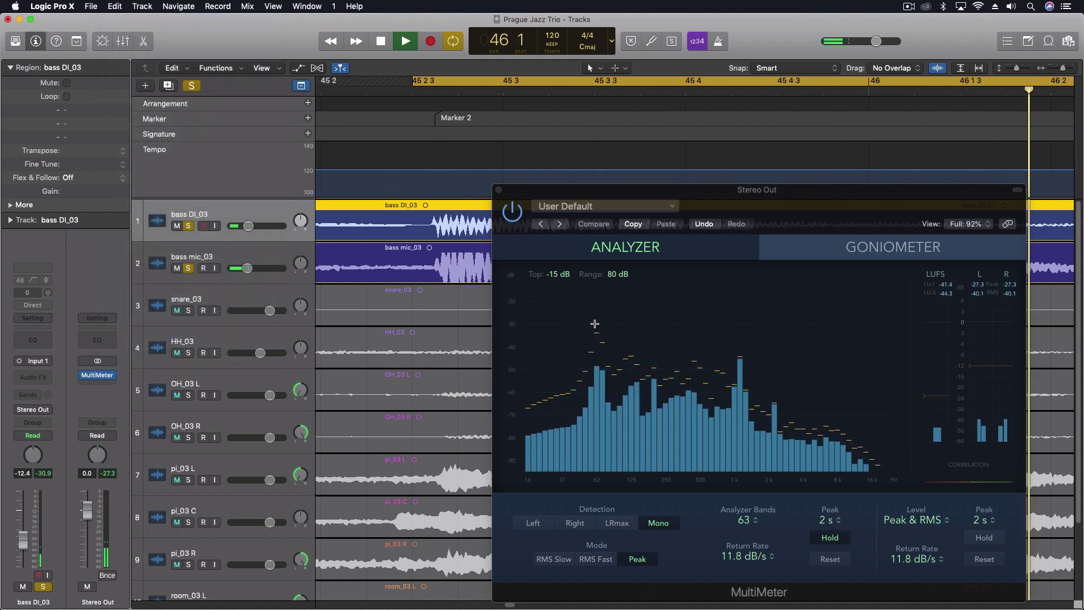
key("space")
left_click(428, 81)
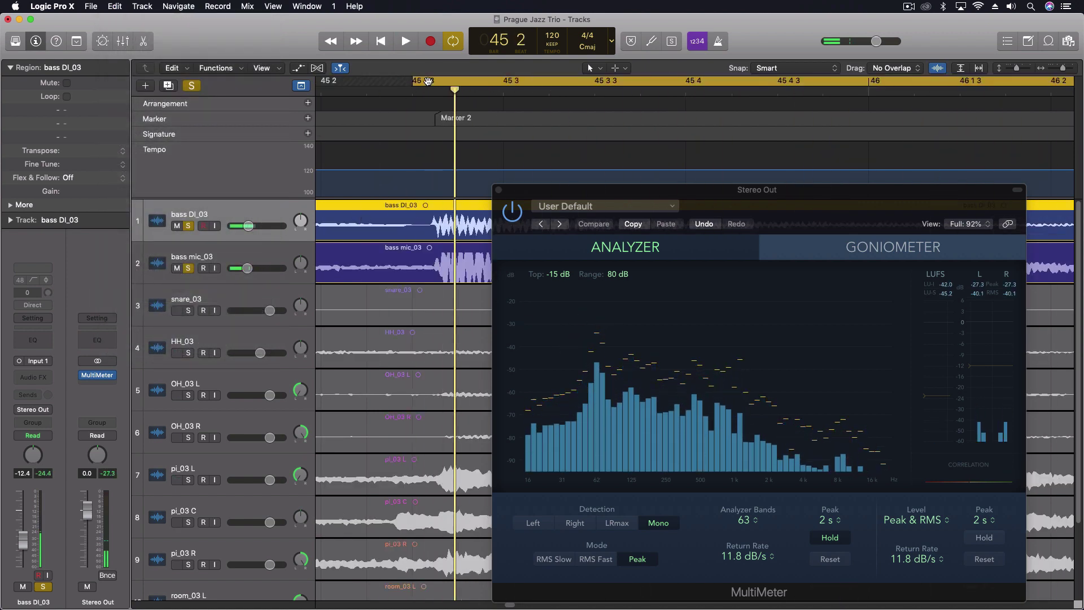
left_click(428, 81)
Step: Park the playhead just before the bass note and zoom closely into both bass waveforms
left_click(428, 90)
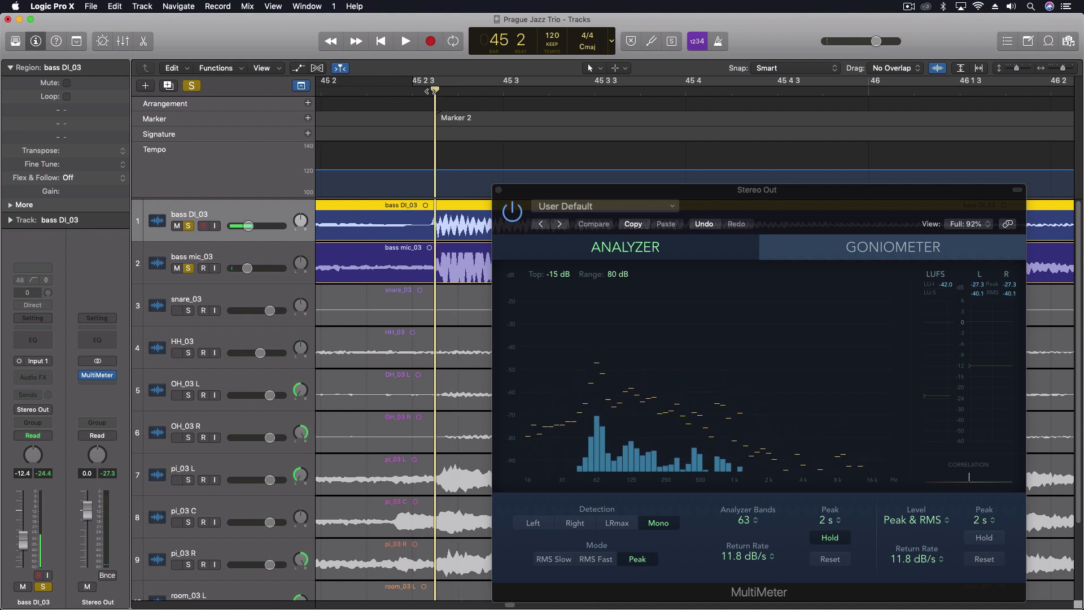
key("super+Right")
key("super+Down")
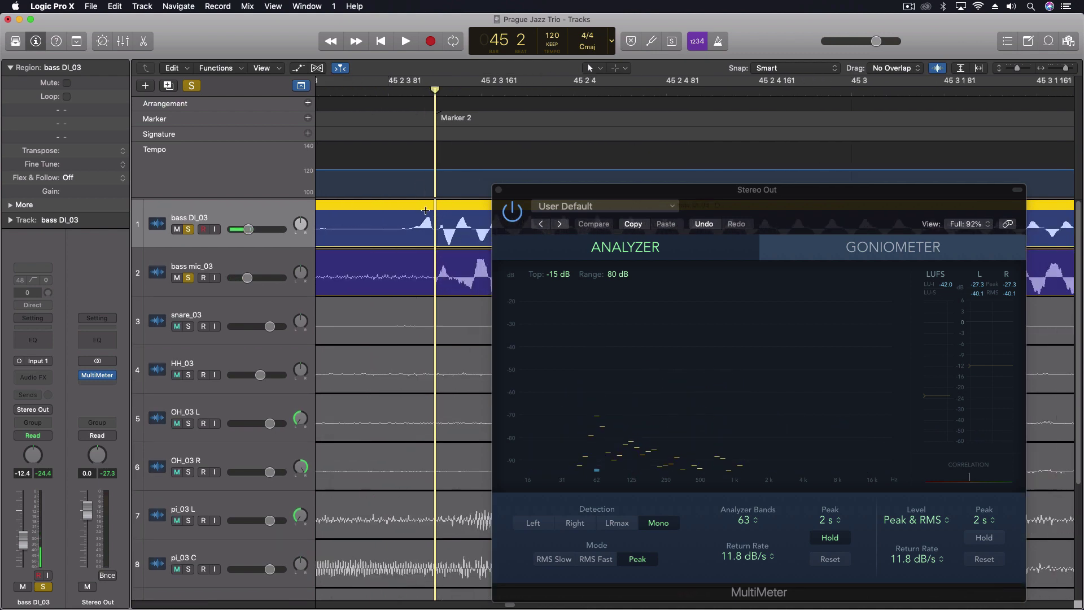
key("super+Right")
Step: Lower the MultiMeter window and nudge bass DI_03 a few ticks later, checking peaks against bass mic_03
left_click_drag(520, 189, 500, 361)
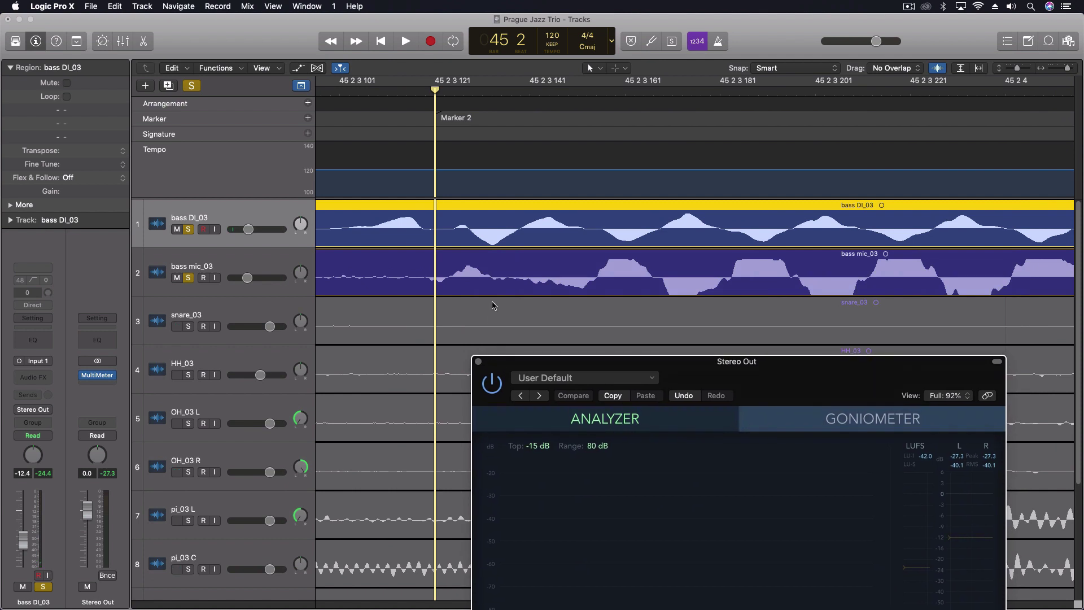
left_click_drag(447, 208, 508, 219)
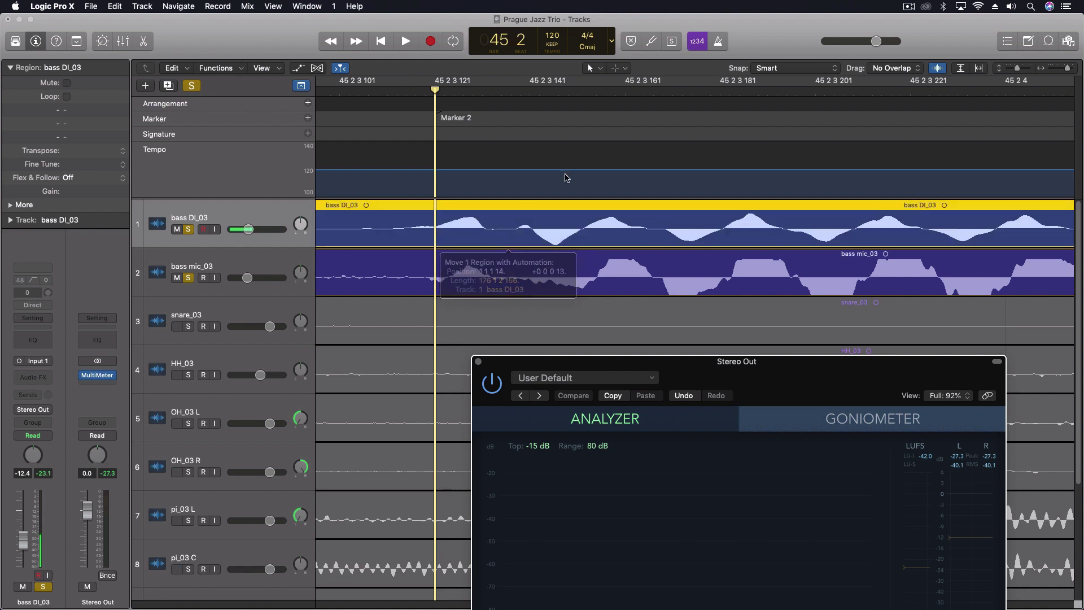
mouse_move(575, 90)
left_mouse_down()
mouse_move(791, 141)
mouse_move(939, 154)
left_mouse_up()
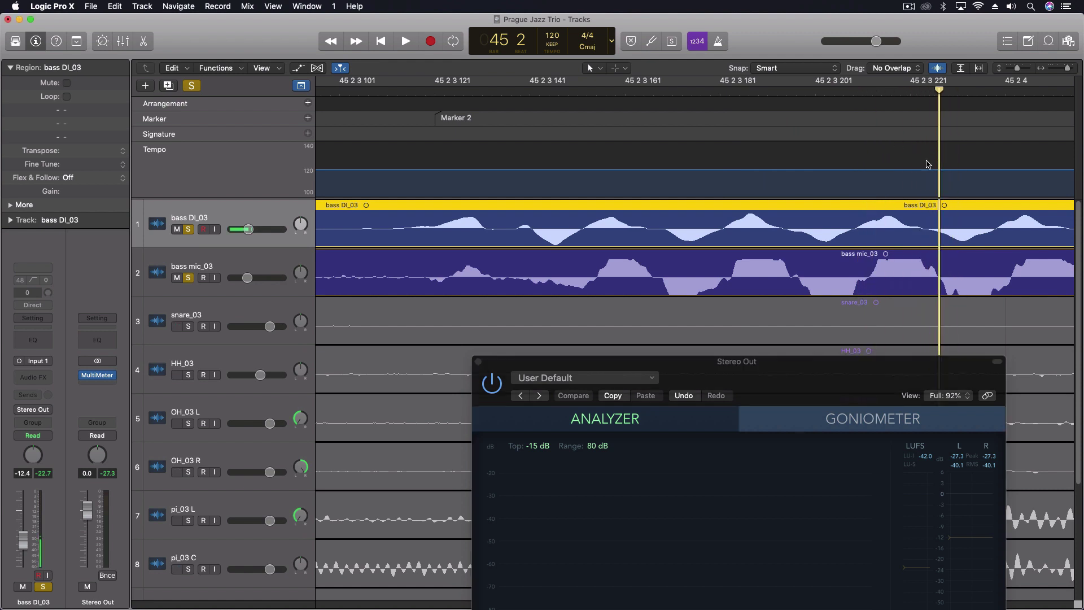
left_click_drag(919, 208, 929, 207)
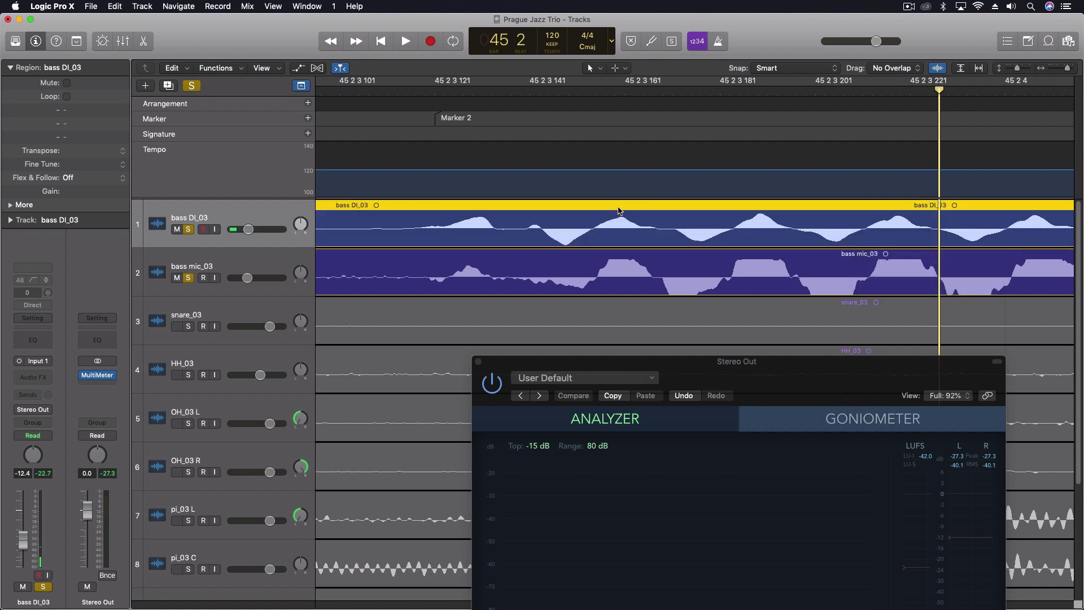
left_click_drag(587, 93, 596, 95)
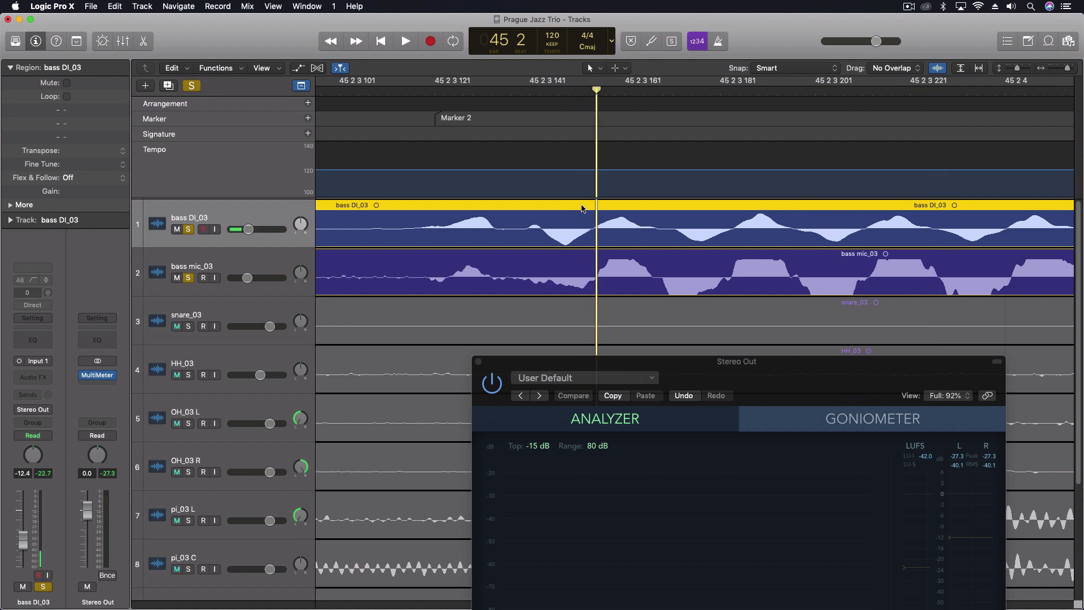
left_click_drag(586, 207, 585, 210)
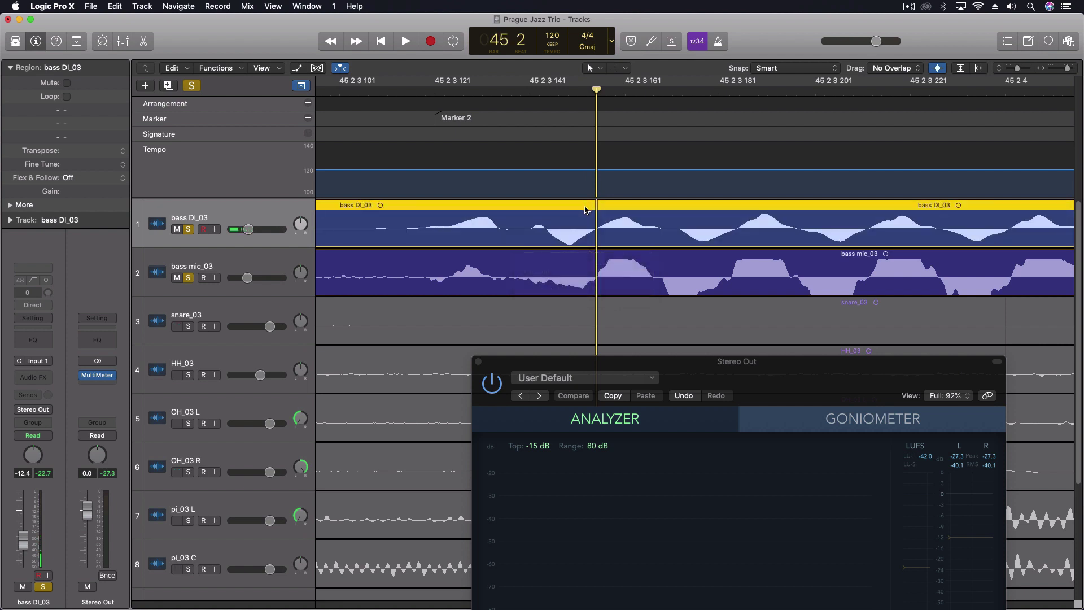
left_click(1010, 94)
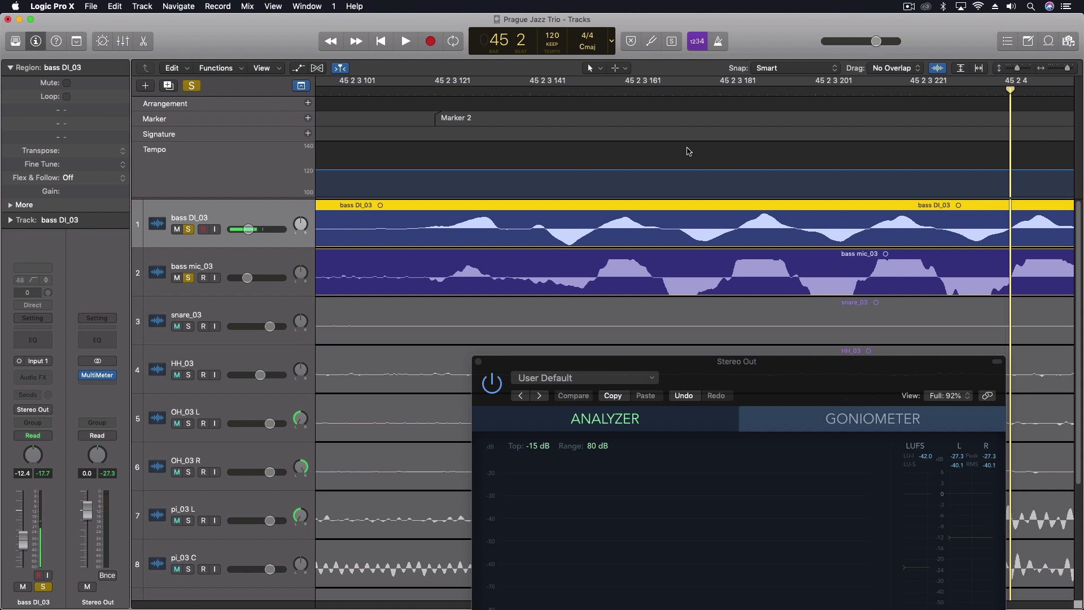
Step: Zoom out and loop-play the aligned bass phrase, then stop
key("super+Left")
key("super+Left")
key("super+Left")
key("super+Left")
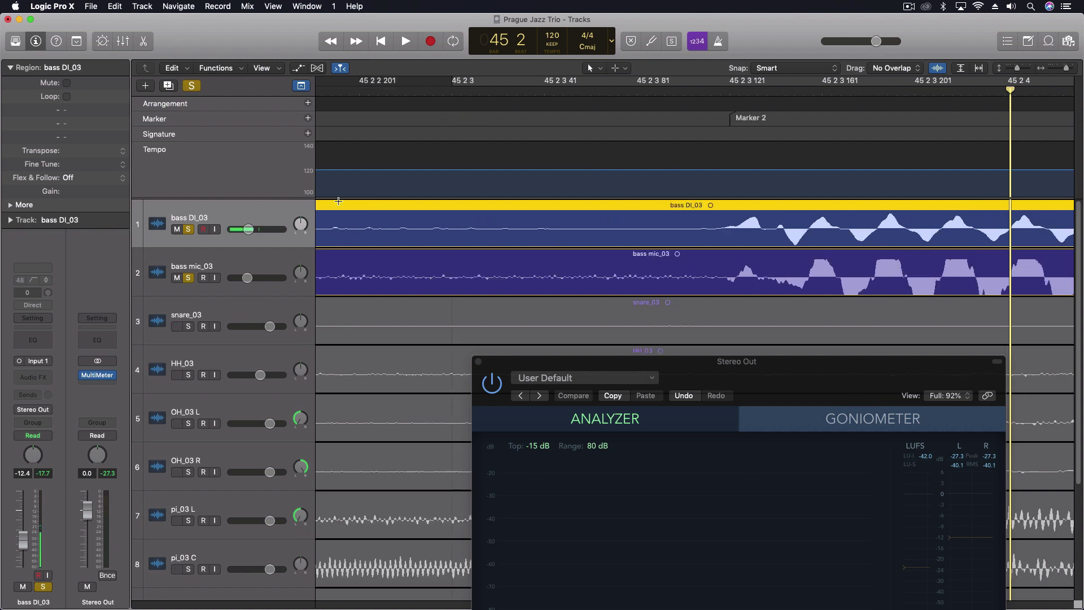
left_click(929, 86)
key("space")
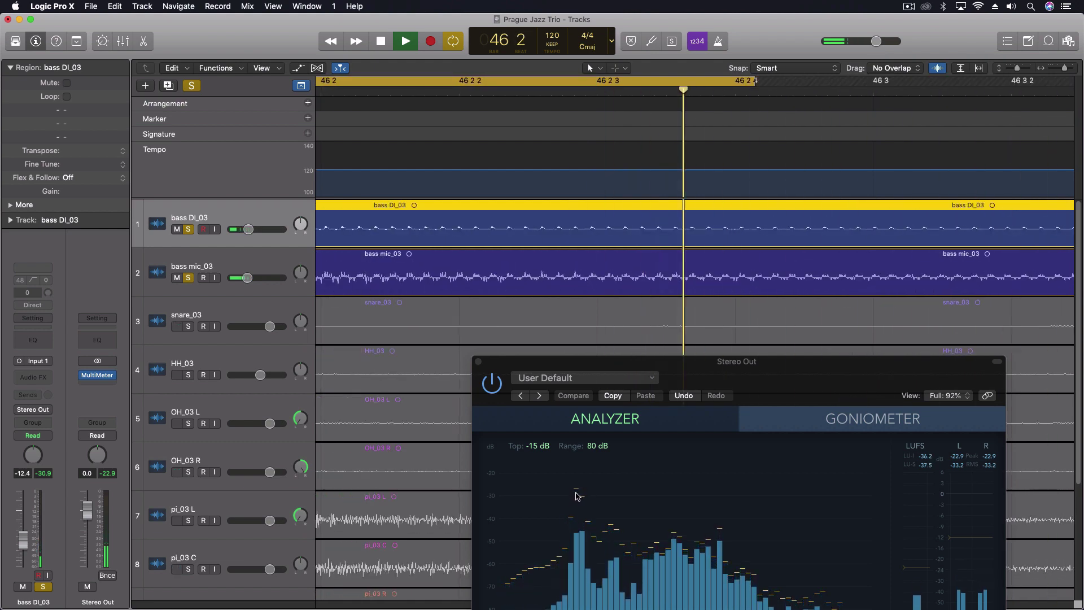
scroll(508, 294, "down", 5)
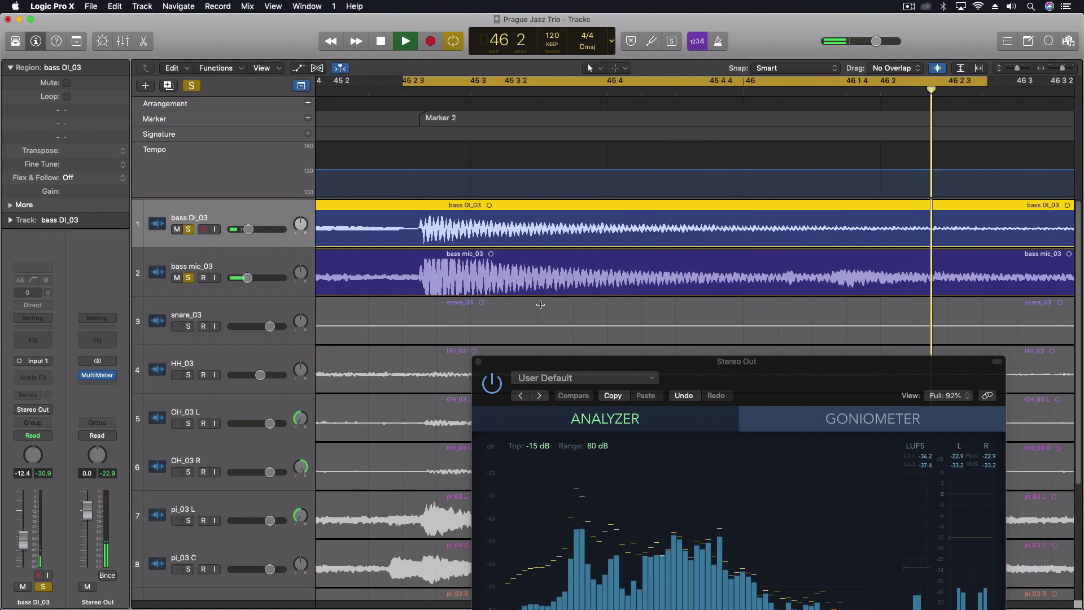
key("space")
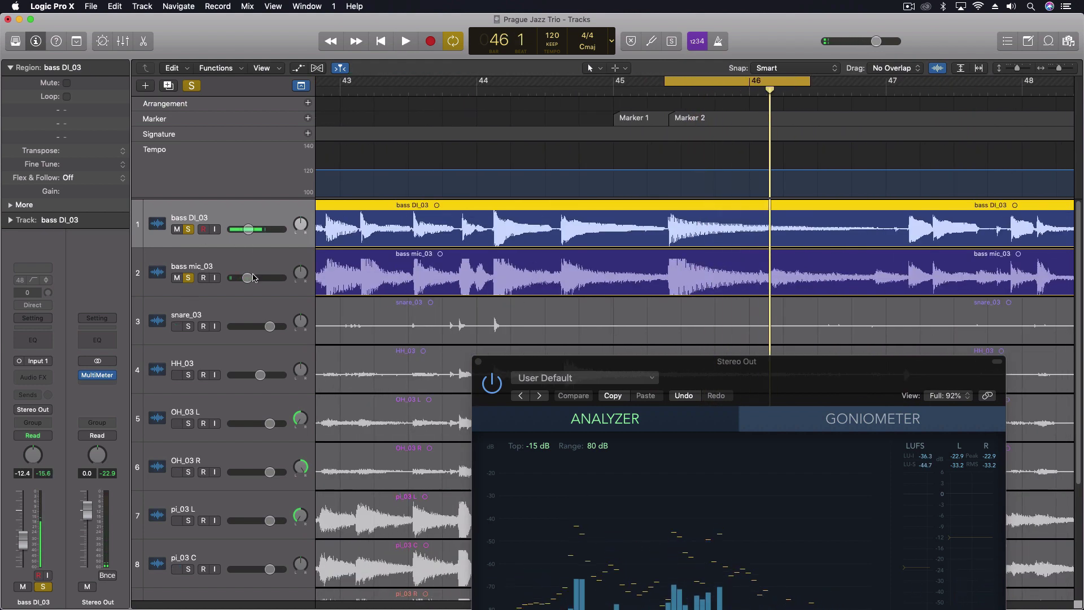
Step: Raise bass mic_03 to -4.8 dB, lower bass DI_03 to -16.2 dB, and turn Cycle off
left_click_drag(247, 278, 258, 278)
left_click_drag(250, 234, 244, 229)
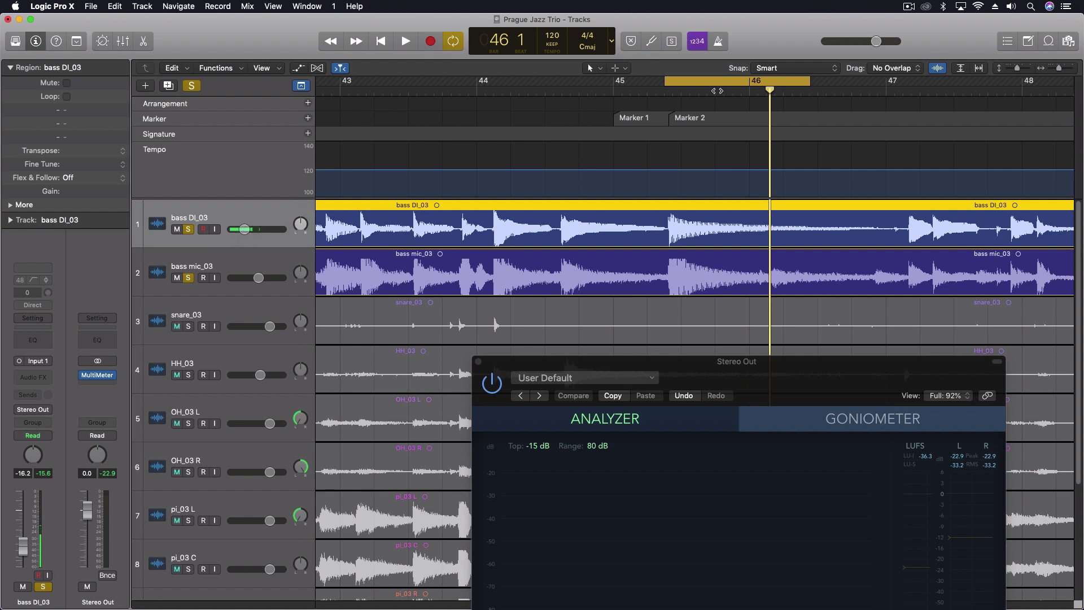
left_click(709, 80)
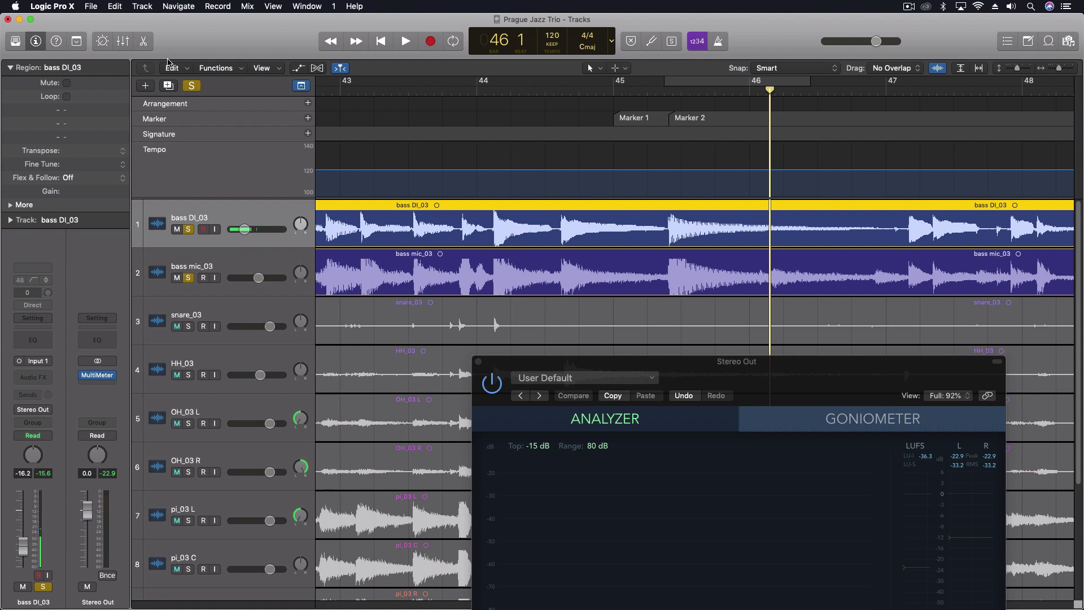
Step: Close the MultiMeter, clear all solos, and play the full mix through bar 49
left_click(478, 361)
left_click(191, 85)
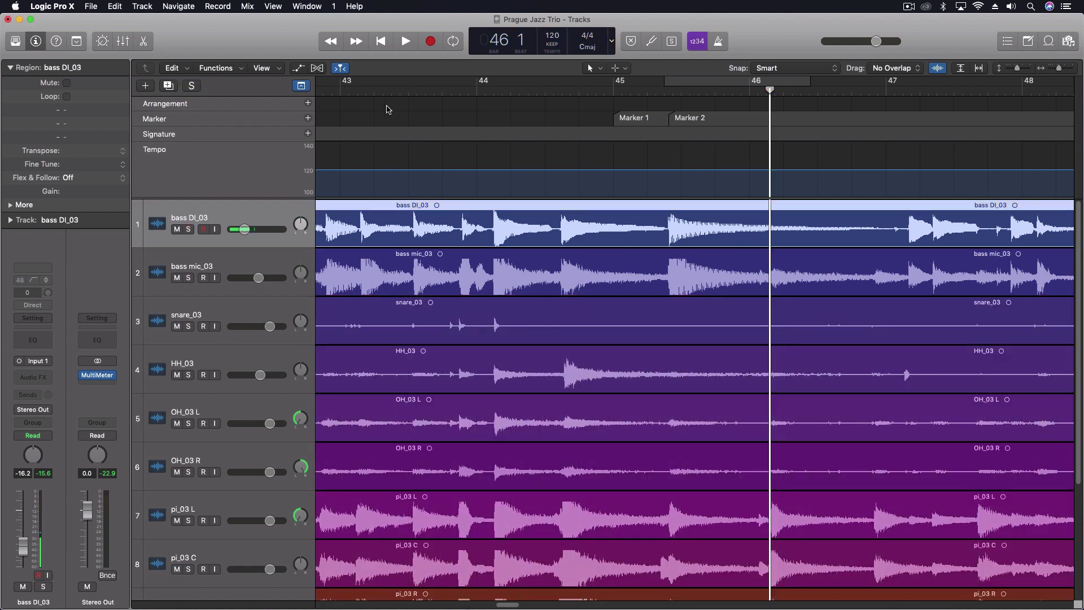
key("space")
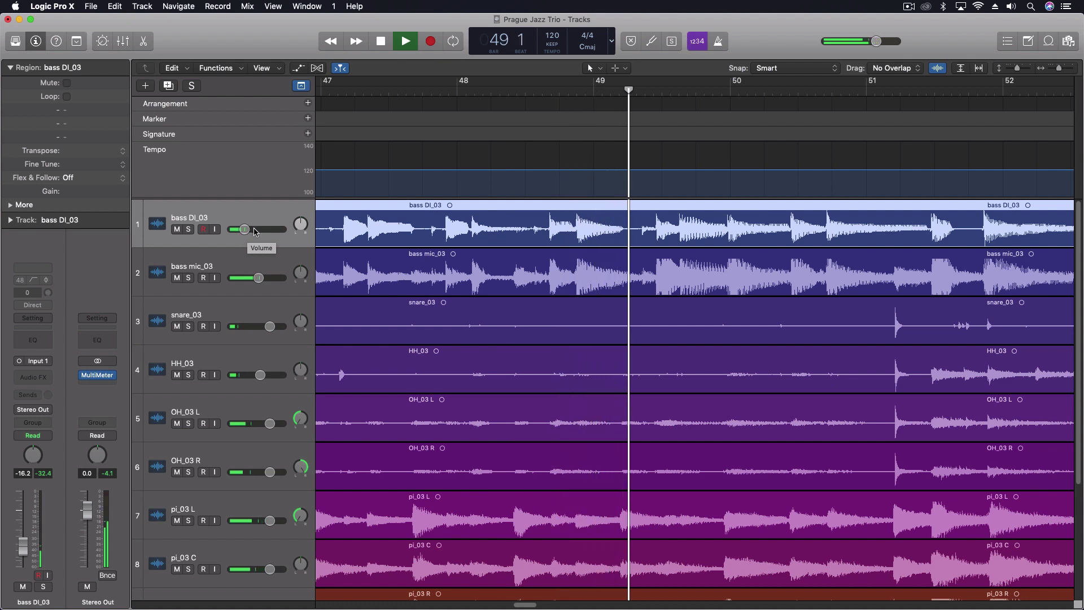
key("space")
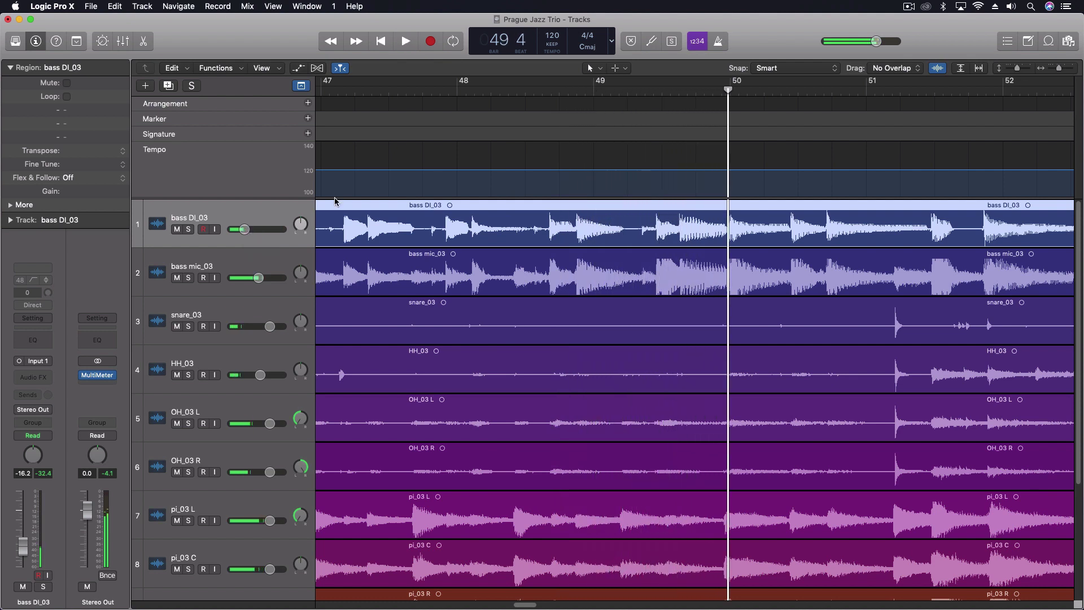